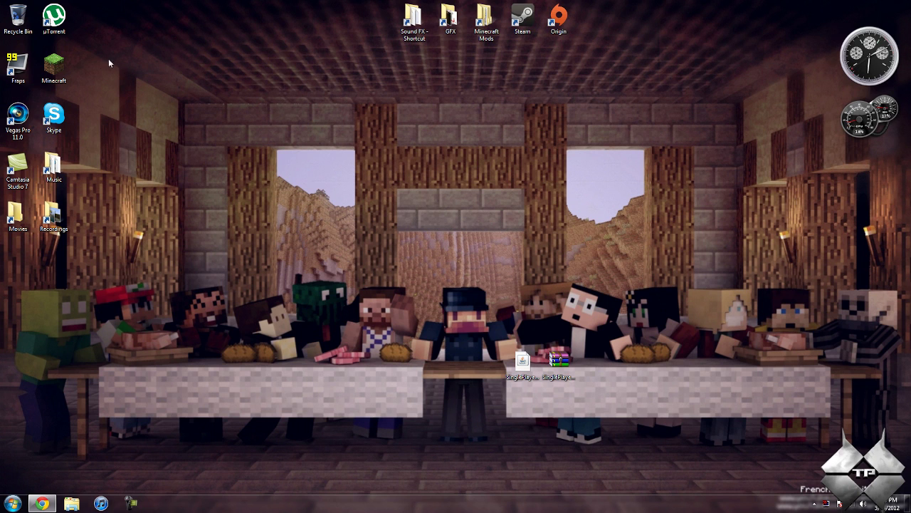
Launch Minecraft, log in with the saved account and maximize the game window
{"action": "double_click", "coordinate": [62, 67]}
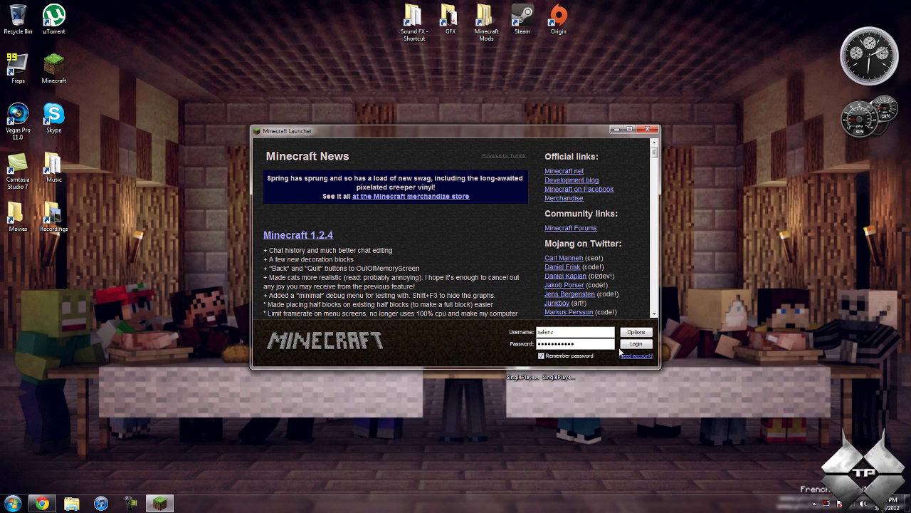
{"action": "left_click", "coordinate": [624, 346]}
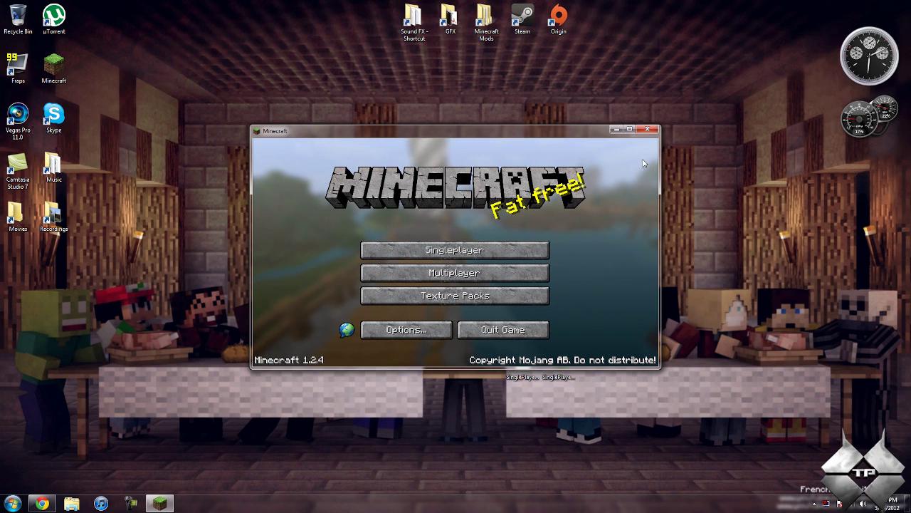
{"action": "left_click", "coordinate": [631, 132]}
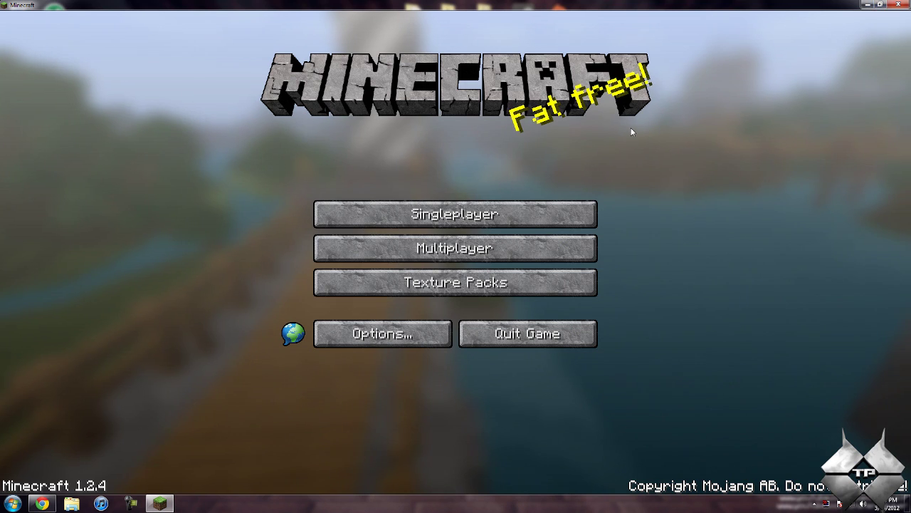
Load the existing single-player world "Beautiful wonderland"
{"action": "left_click", "coordinate": [540, 213]}
{"action": "left_click", "coordinate": [457, 166]}
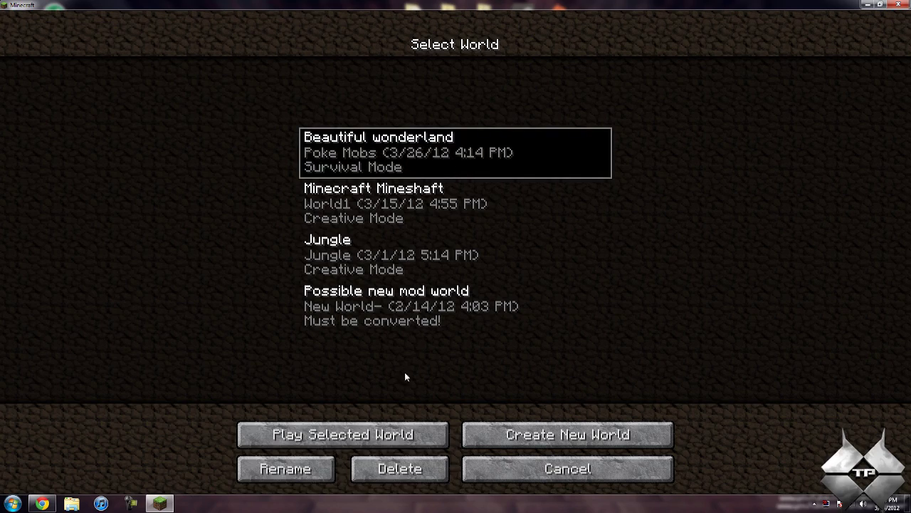
{"action": "left_click", "coordinate": [401, 433]}
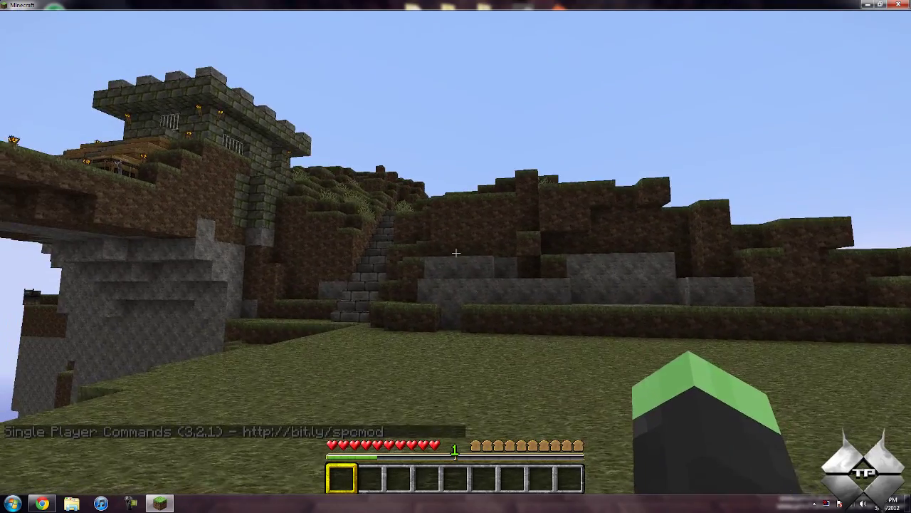
Clear the random text from the chat line and run the command "fly" to turn flying on
{"action": "key", "text": "w"}
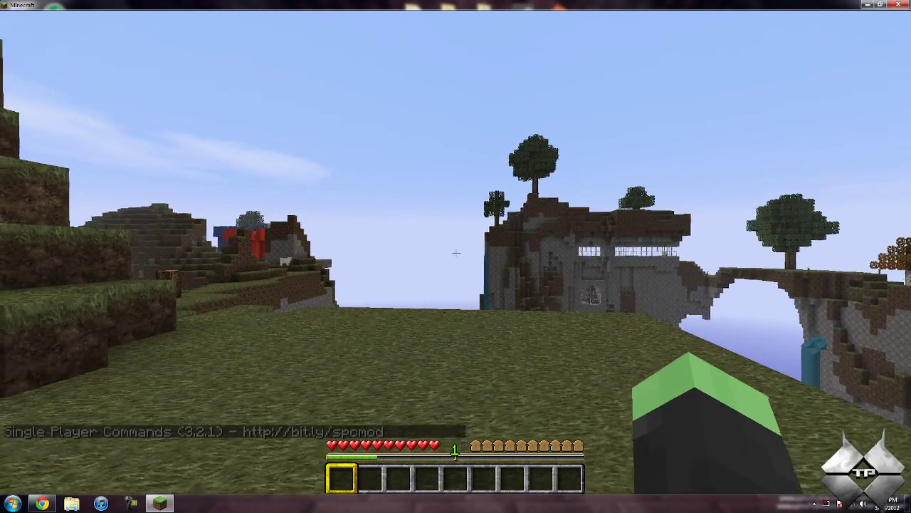
{"action": "key", "text": "w"}
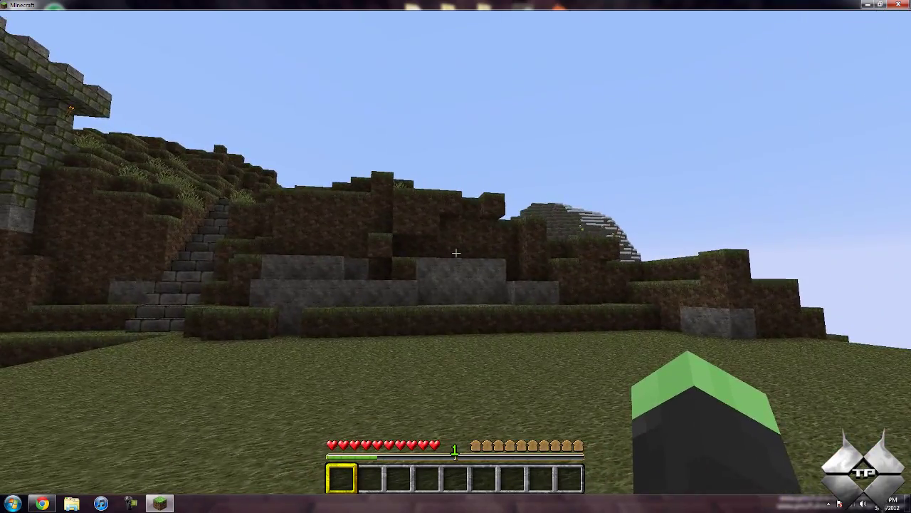
{"action": "key", "text": "t"}
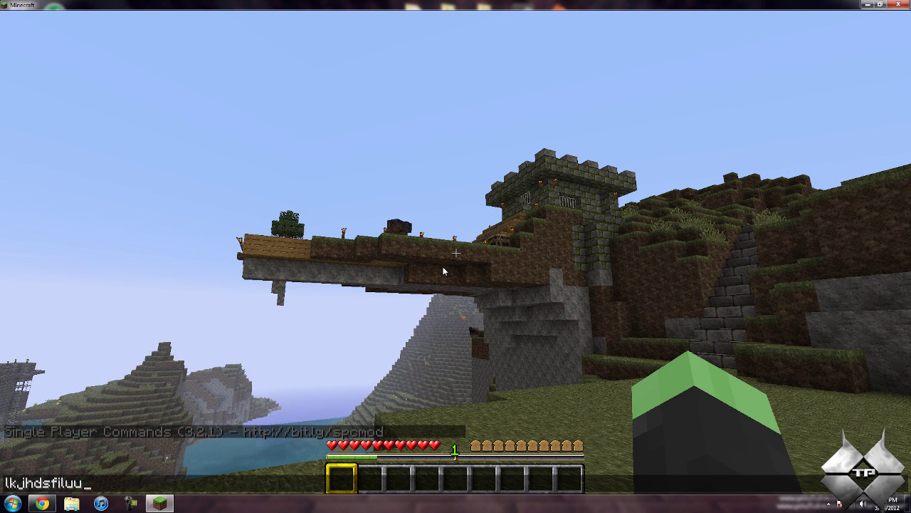
{"action": "key", "text": "BackSpace"}
{"action": "key", "text": "BackSpace"}
{"action": "key", "text": "BackSpace"}
{"action": "key", "text": "BackSpace"}
{"action": "key", "text": "BackSpace"}
{"action": "key", "text": "BackSpace"}
{"action": "key", "text": "BackSpace"}
{"action": "key", "text": "BackSpace"}
{"action": "key", "text": "BackSpace"}
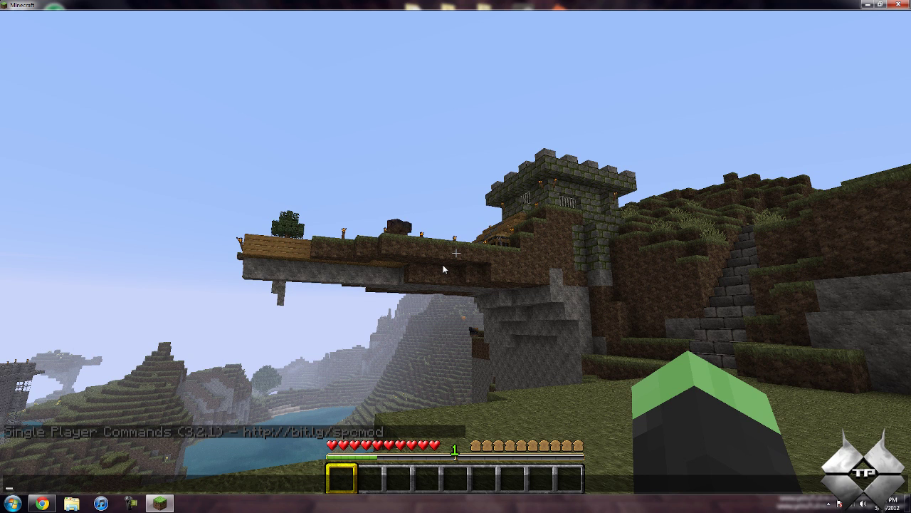
{"action": "type", "text": "fly"}
{"action": "key", "text": "Return"}
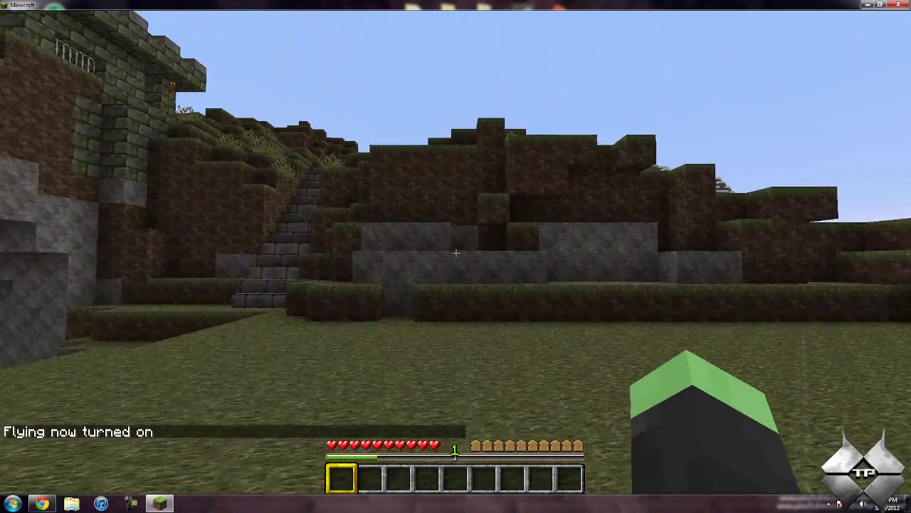
Fly up above the grass field, and run the command "fly" again to turn flying off
{"action": "key", "text": "space"}
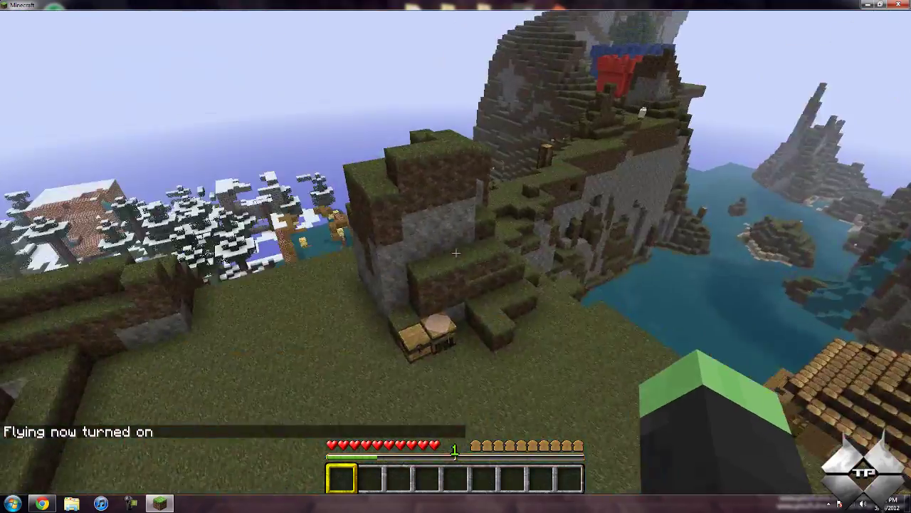
{"action": "key", "text": "space"}
{"action": "mouse_move", "coordinate": [455, 252]}
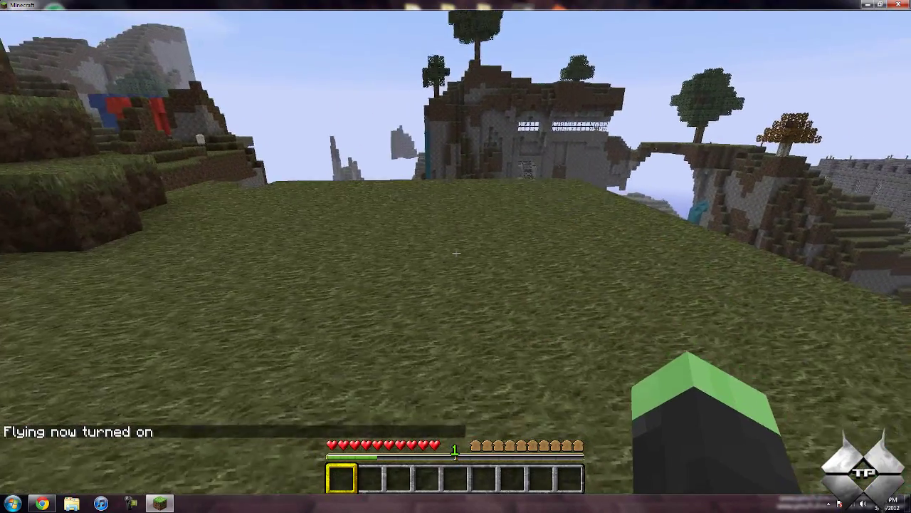
{"action": "key", "text": "t"}
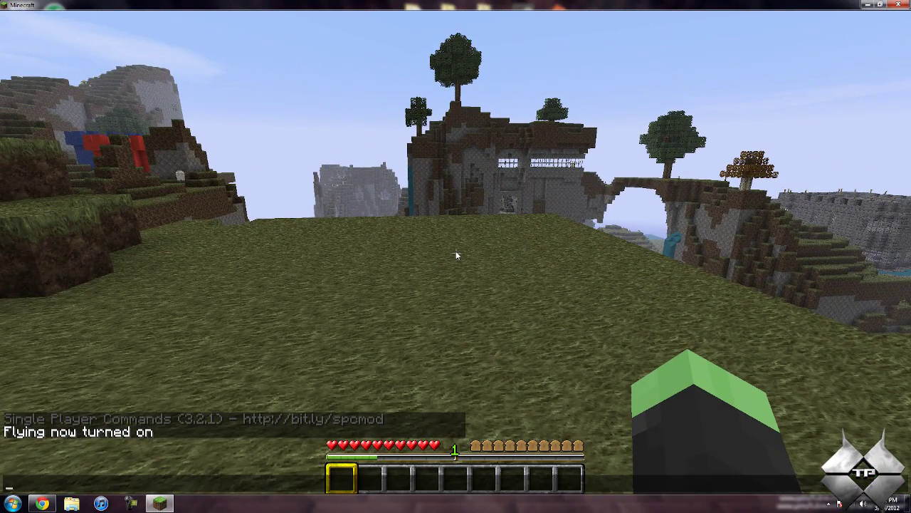
{"action": "type", "text": "/fly"}
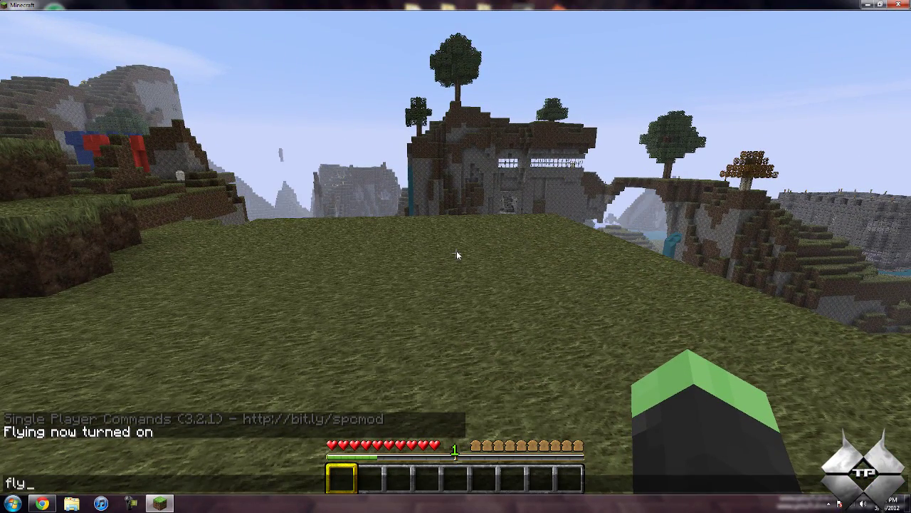
{"action": "key", "text": "Return"}
Go up to the grass block beside the crafting table and try the chat commands "instant mine" and "instamine"
{"action": "key", "text": "w"}
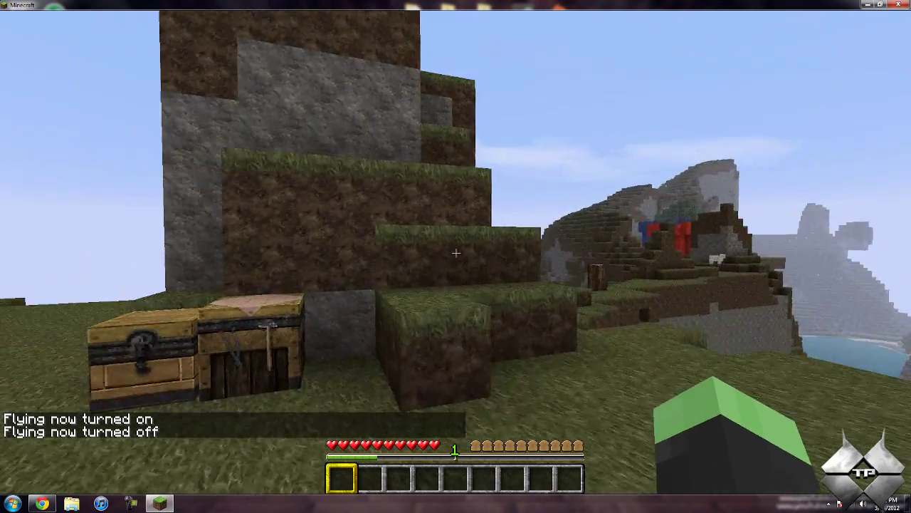
{"action": "key", "text": "t"}
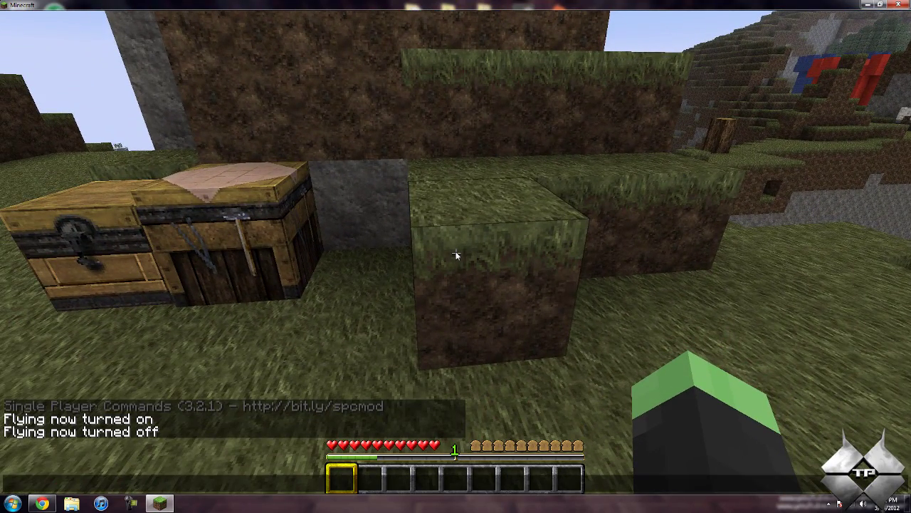
{"action": "type", "text": "instanrt "}
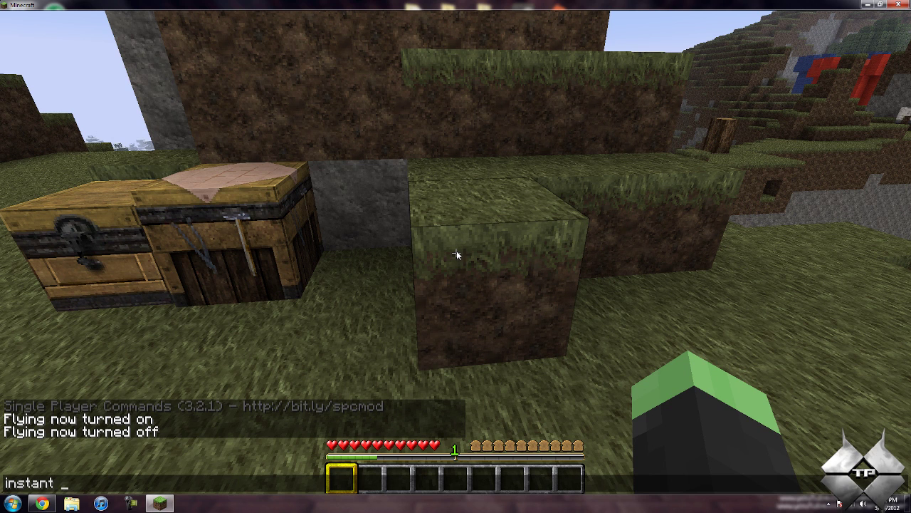
{"action": "type", "text": "mine"}
{"action": "key", "text": "Return"}
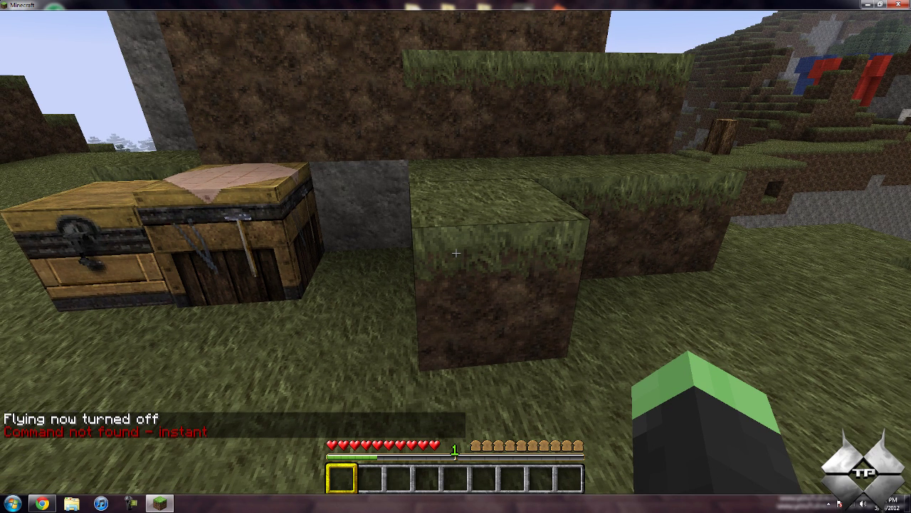
{"action": "key", "text": "t"}
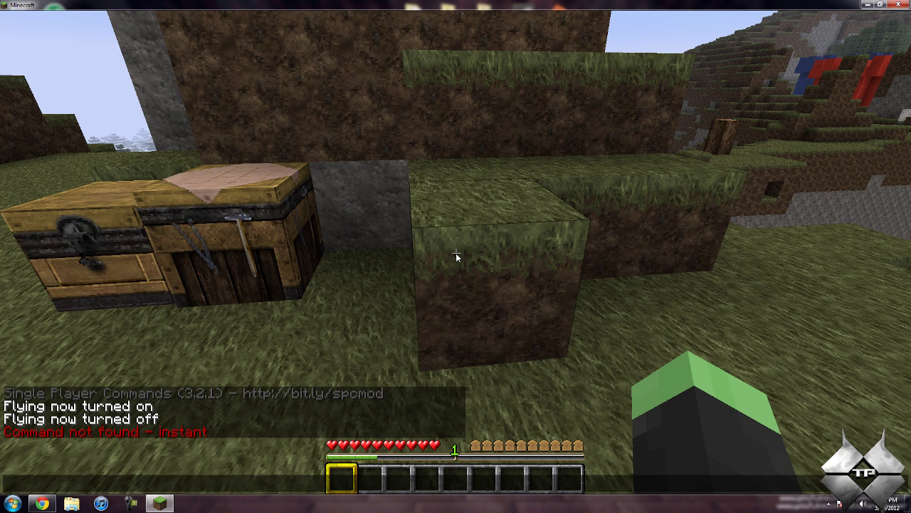
{"action": "type", "text": "instamine"}
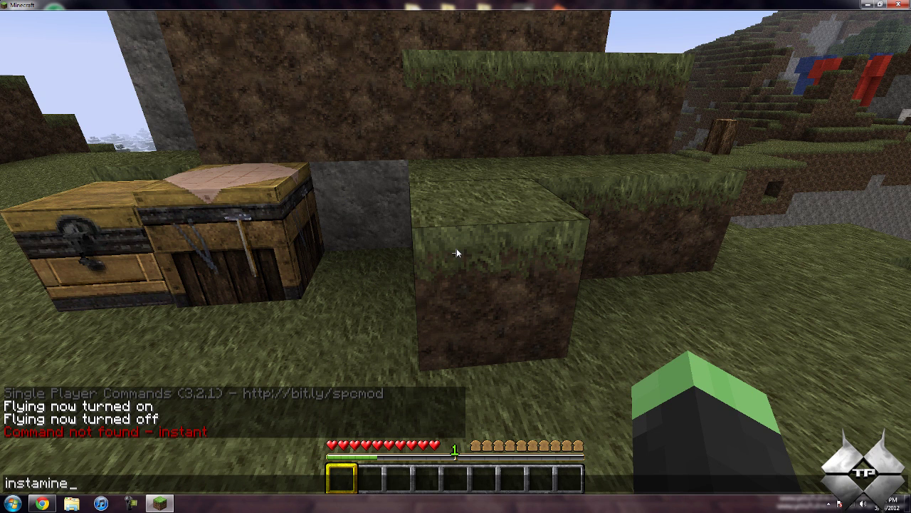
{"action": "key", "text": "Return"}
Run the chat command "instantmine" and test it by hitting the grass block beside the crafting table
{"action": "type", "text": "t"}
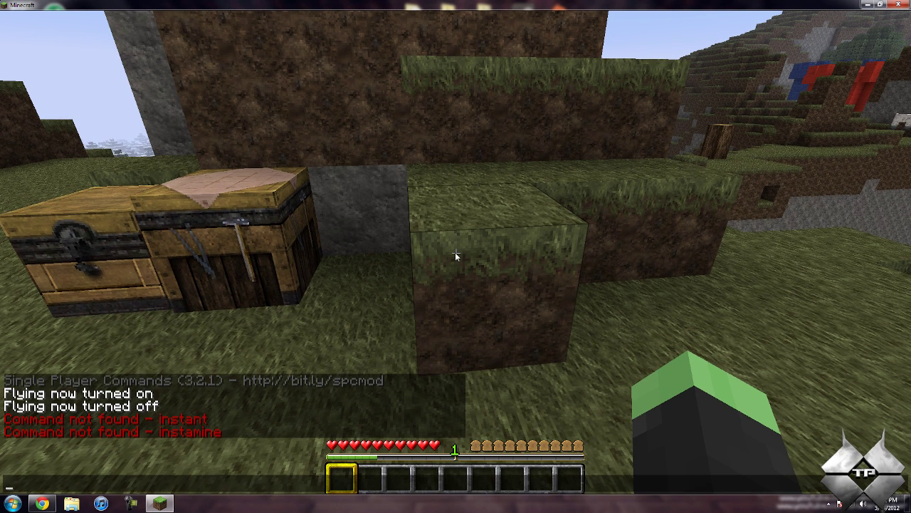
{"action": "type", "text": "instantmine"}
{"action": "key", "text": "Return"}
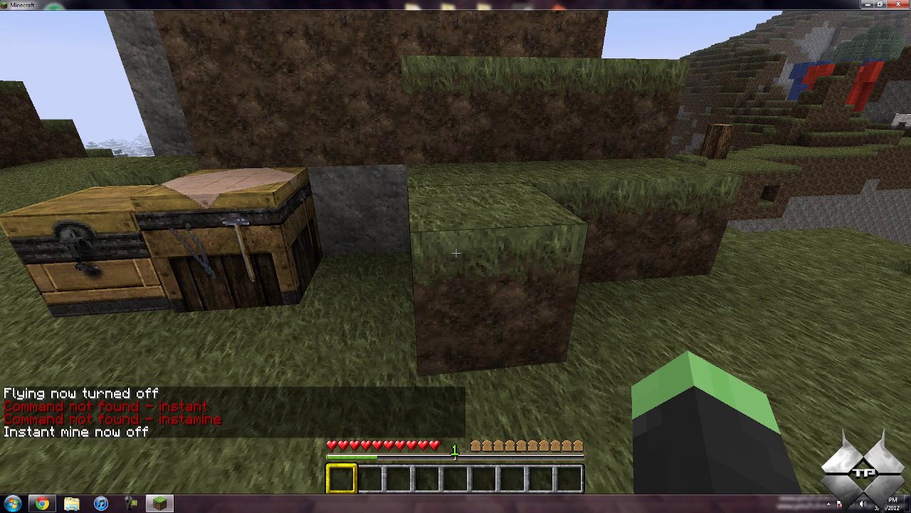
{"action": "key", "text": "w"}
{"action": "key", "text": "s"}
{"action": "left_click", "coordinate": [456, 252]}
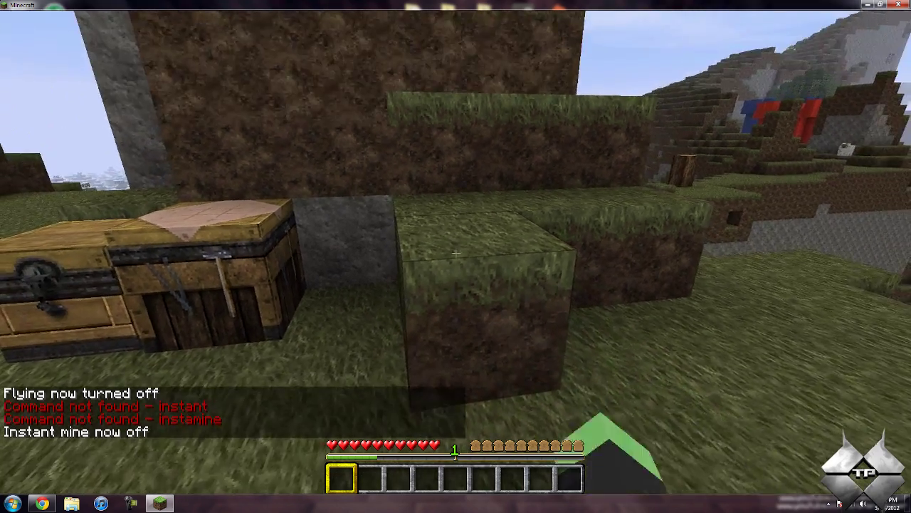
{"action": "left_click", "coordinate": [456, 253]}
{"action": "left_click", "coordinate": [456, 253]}
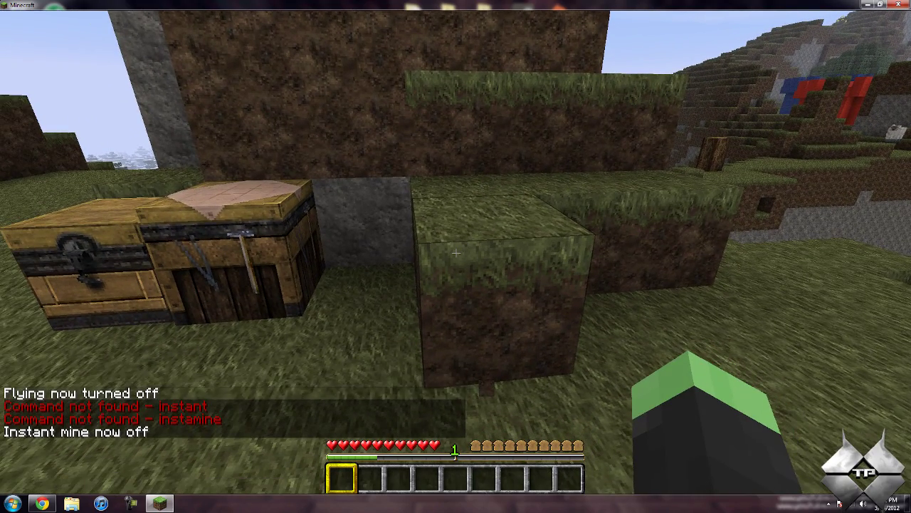
Run the command "instantmine" again to turn instant mining on
{"action": "key", "text": "t"}
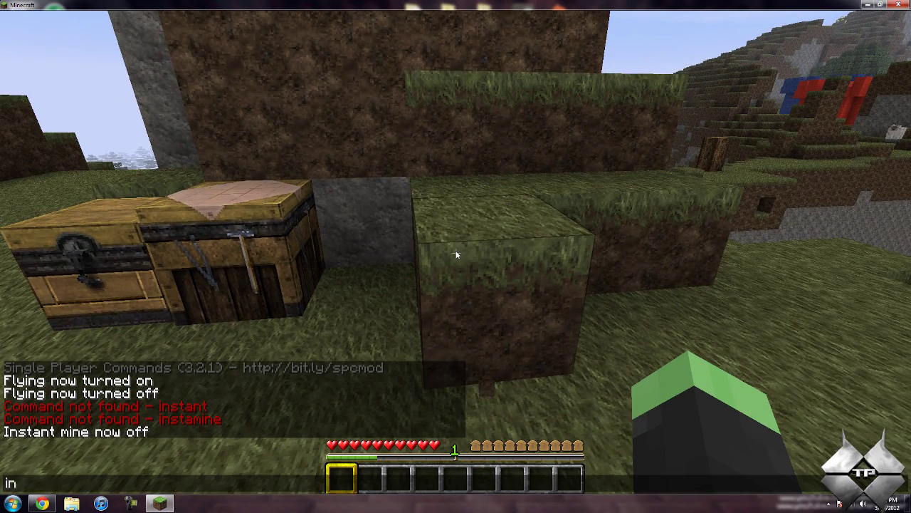
{"action": "type", "text": "instantmine"}
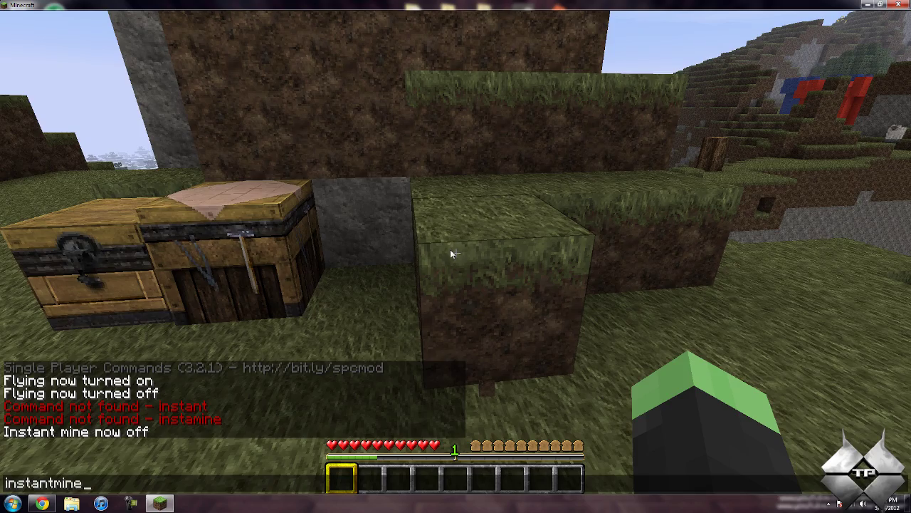
{"action": "key", "text": "Return"}
Mine the row of dirt and stone blocks beside the crafting table and collect the dropped blocks
{"action": "left_click", "coordinate": [456, 253]}
{"action": "left_click", "coordinate": [456, 253]}
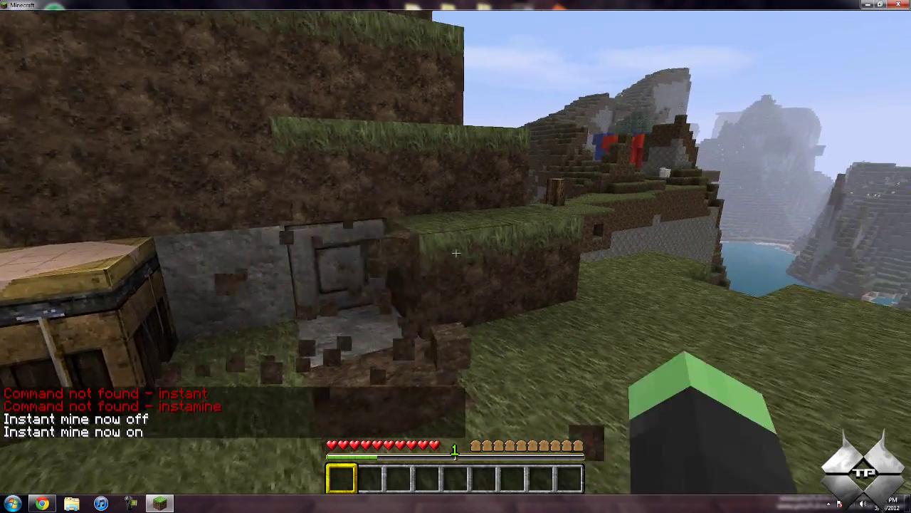
{"action": "left_click", "coordinate": [457, 253]}
{"action": "left_click", "coordinate": [456, 253]}
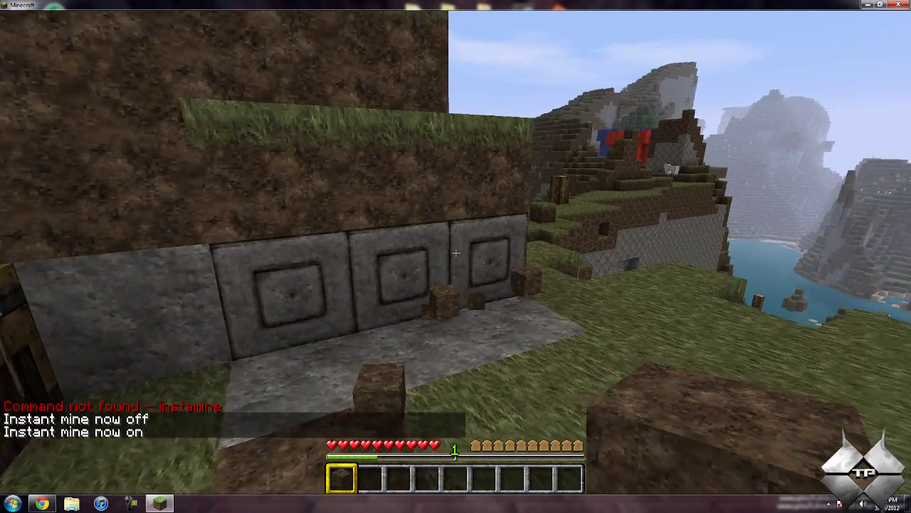
{"action": "left_click", "coordinate": [457, 253]}
{"action": "left_click", "coordinate": [456, 253]}
{"action": "left_click", "coordinate": [456, 253]}
{"action": "key", "text": "w"}
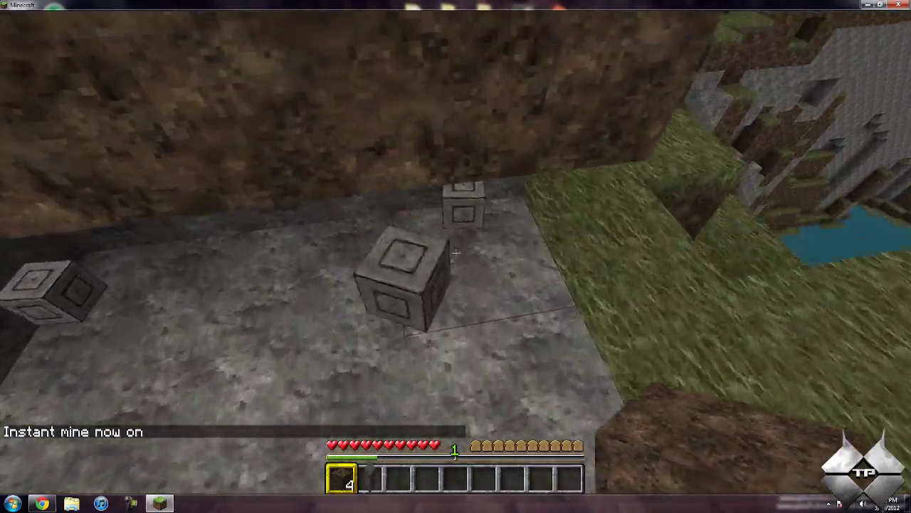
{"action": "left_click", "coordinate": [456, 253]}
{"action": "left_click", "coordinate": [456, 252]}
{"action": "left_click", "coordinate": [456, 253]}
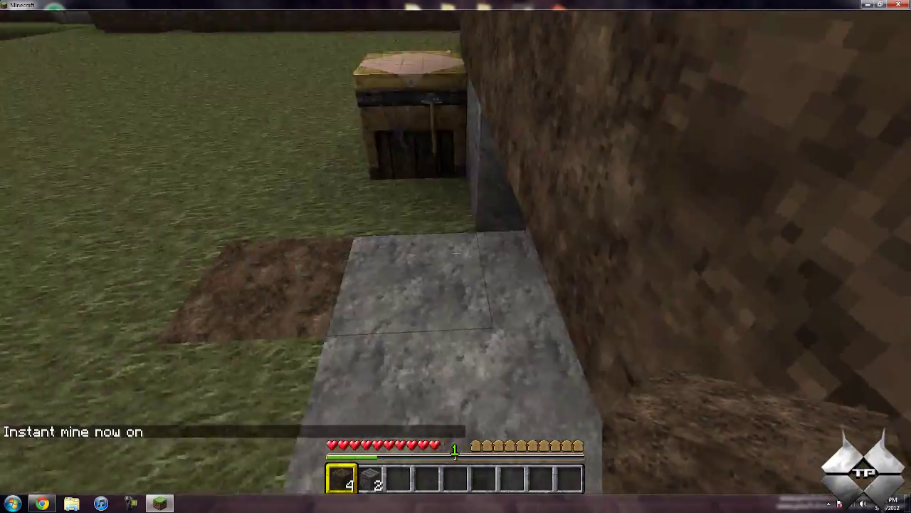
Move to the open grass field and create a pig with the chat command "spawn pig"
{"action": "key", "text": "w"}
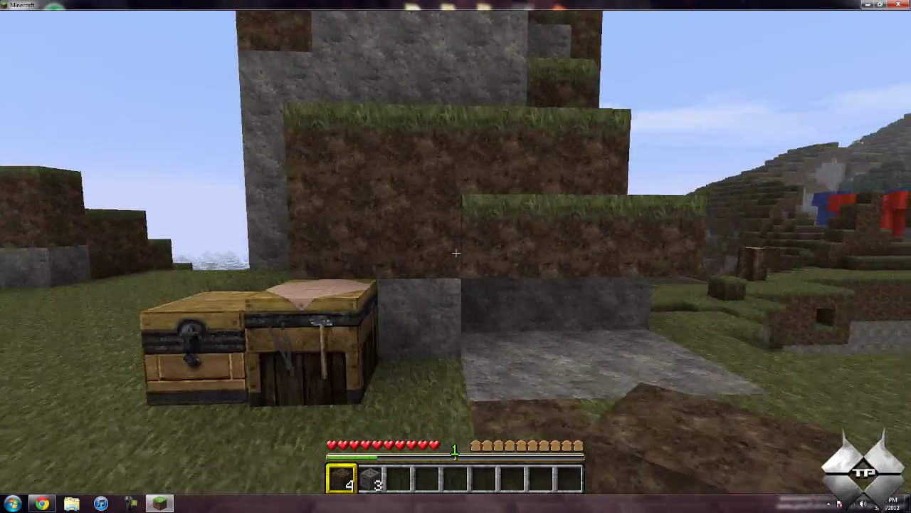
{"action": "key", "text": "s"}
{"action": "key", "text": "w"}
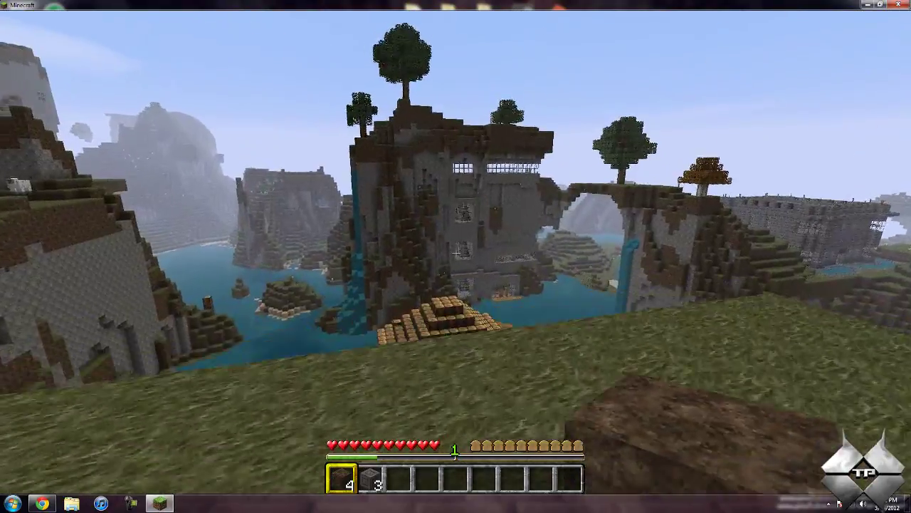
{"action": "key", "text": "w"}
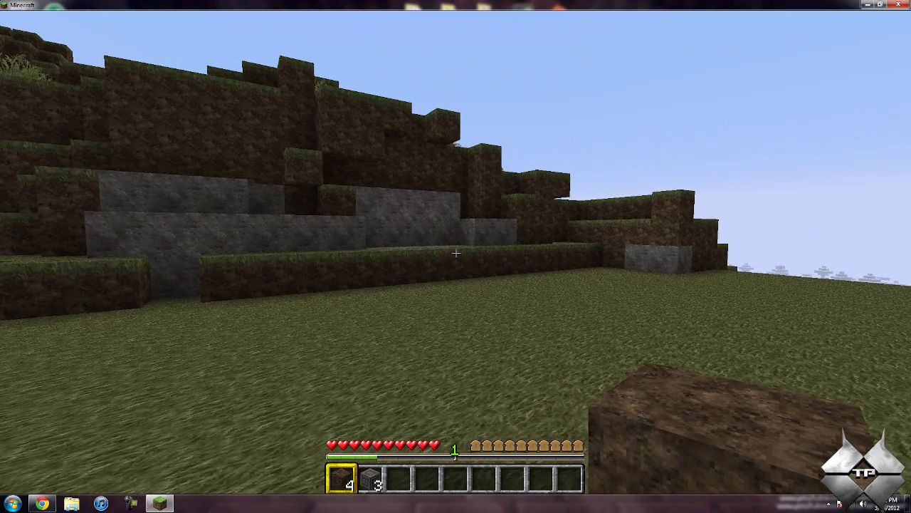
{"action": "key", "text": "t"}
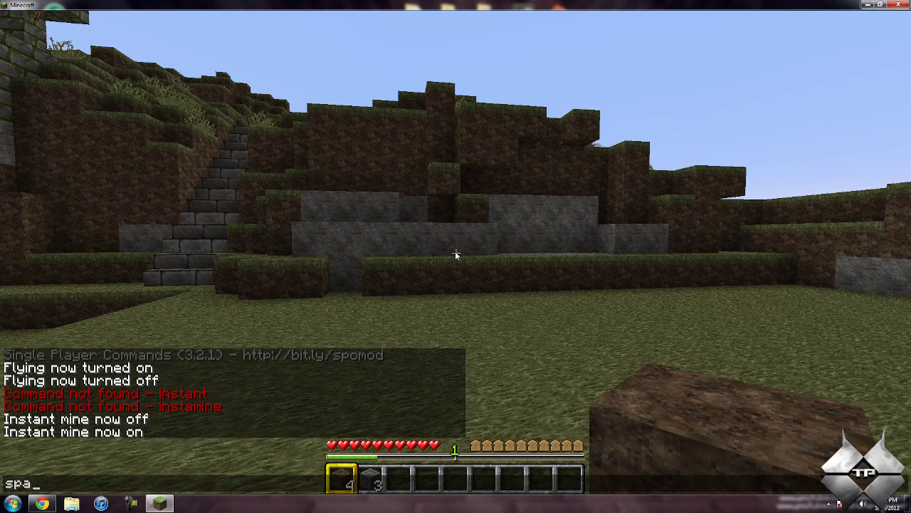
{"action": "type", "text": "spawn pig"}
{"action": "key", "text": "Return"}
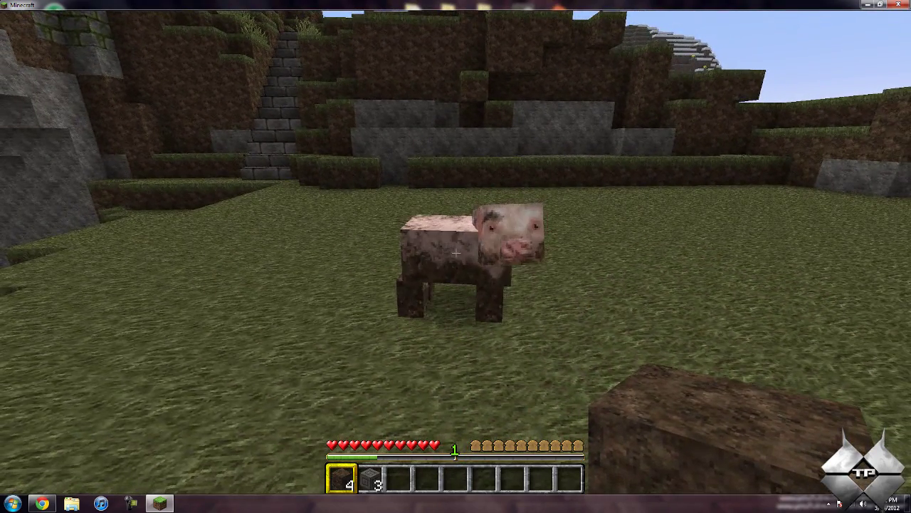
List the creatures that can be spawned by running the chat command "spawn list"
{"action": "key", "text": "t"}
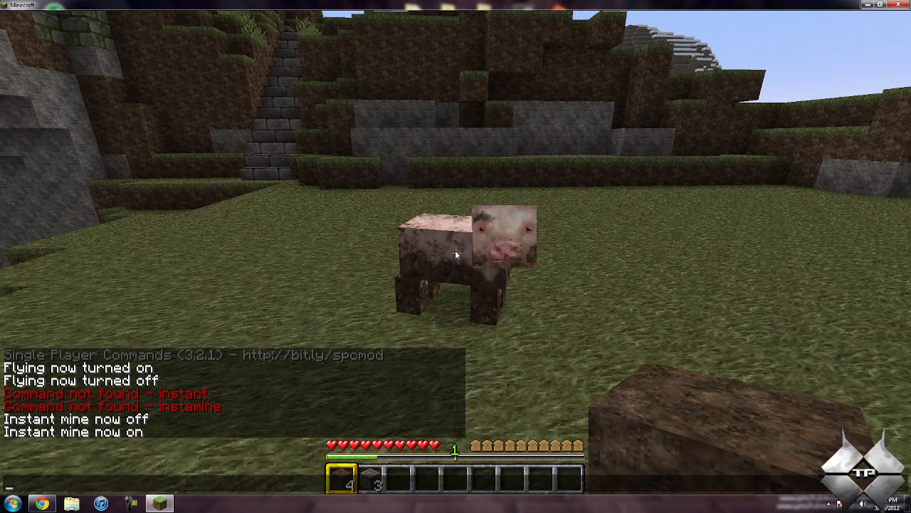
{"action": "type", "text": "spawn list"}
{"action": "key", "text": "Return"}
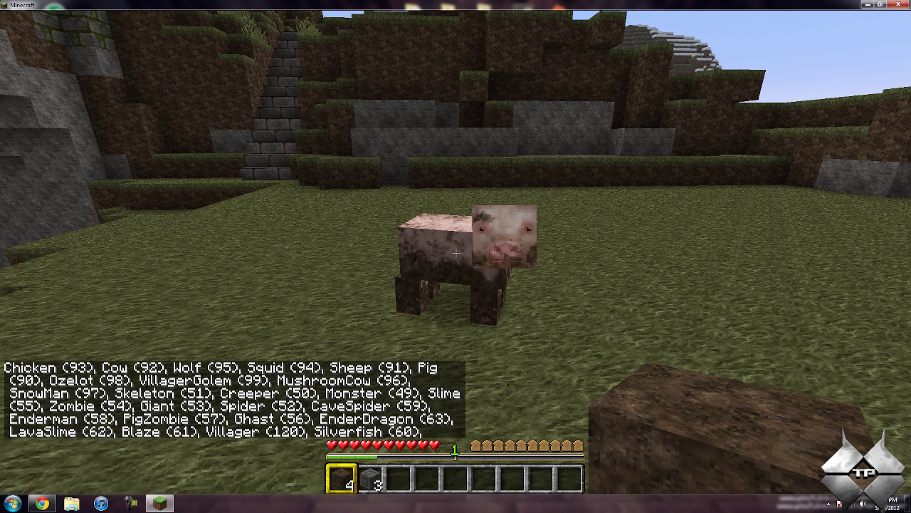
{"action": "key", "text": "t"}
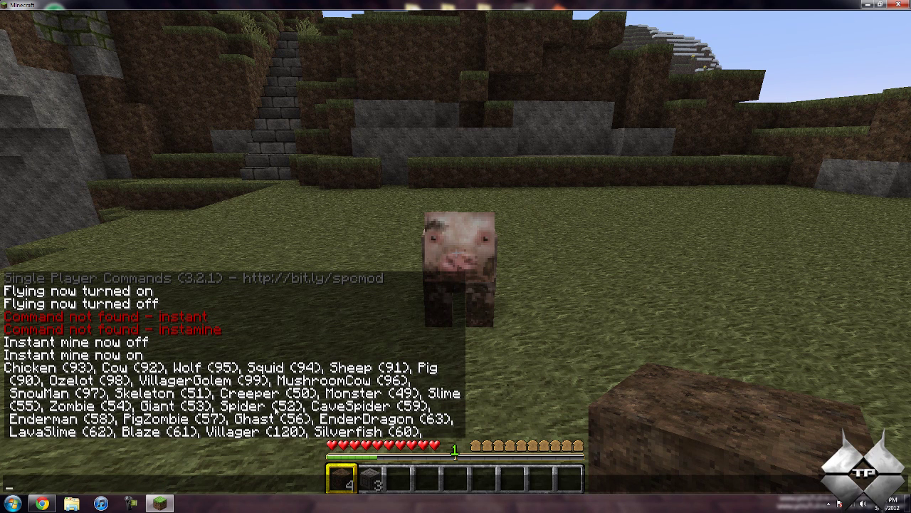
{"action": "key", "text": "Escape"}
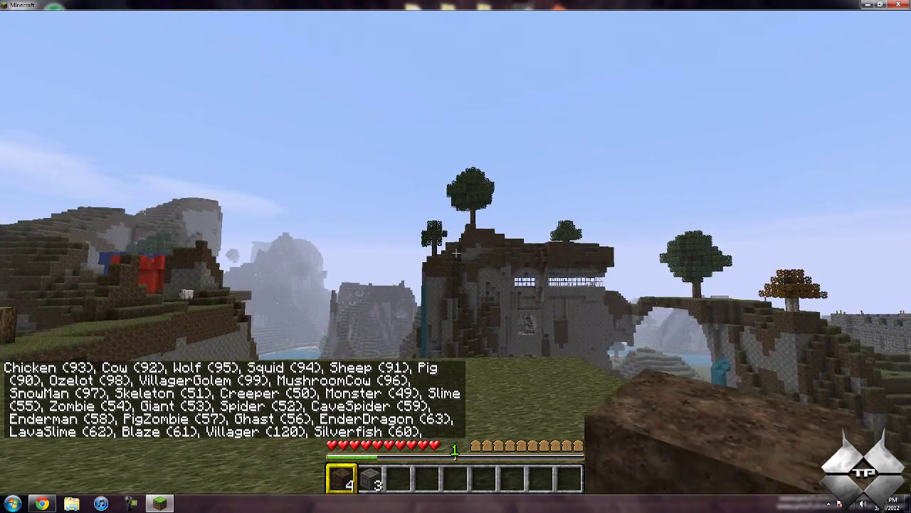
Change the world to night with the chat command "time night", and back to day with "time day"
{"action": "key", "text": "t"}
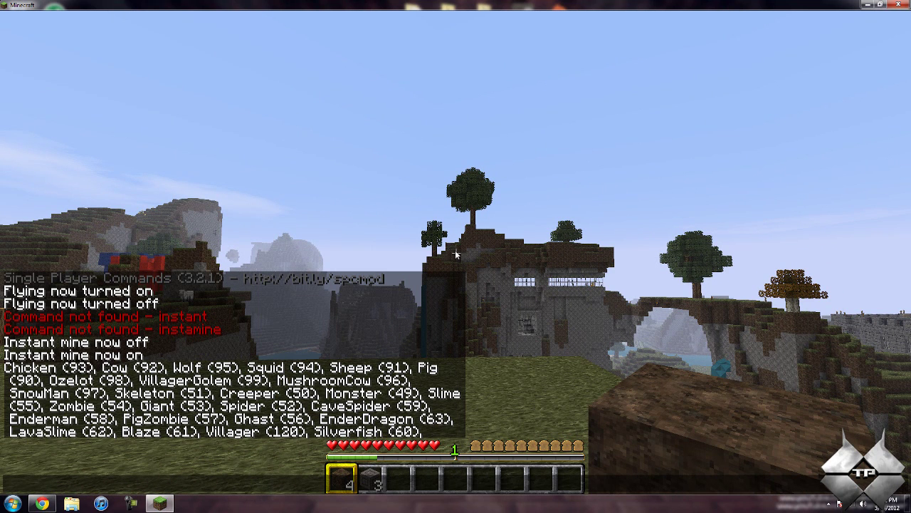
{"action": "type", "text": "time night"}
{"action": "key", "text": "Return"}
{"action": "key", "text": "w"}
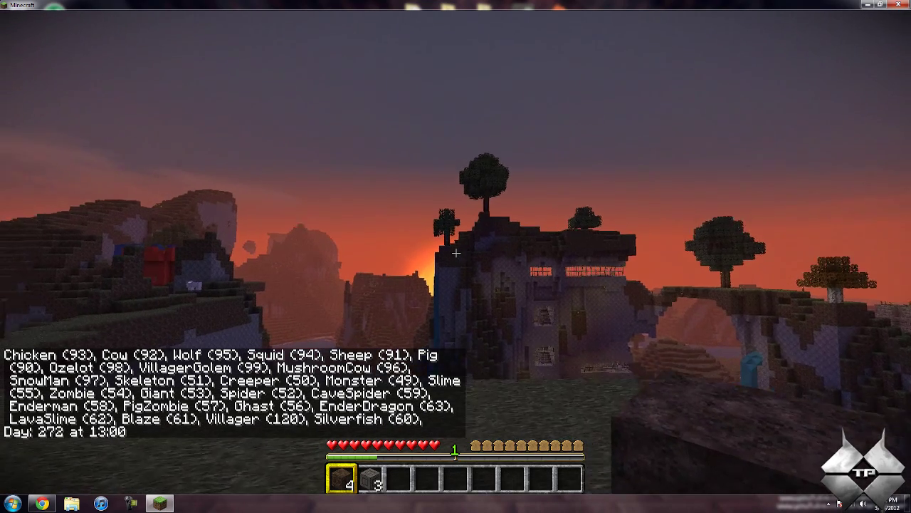
{"action": "key", "text": "t"}
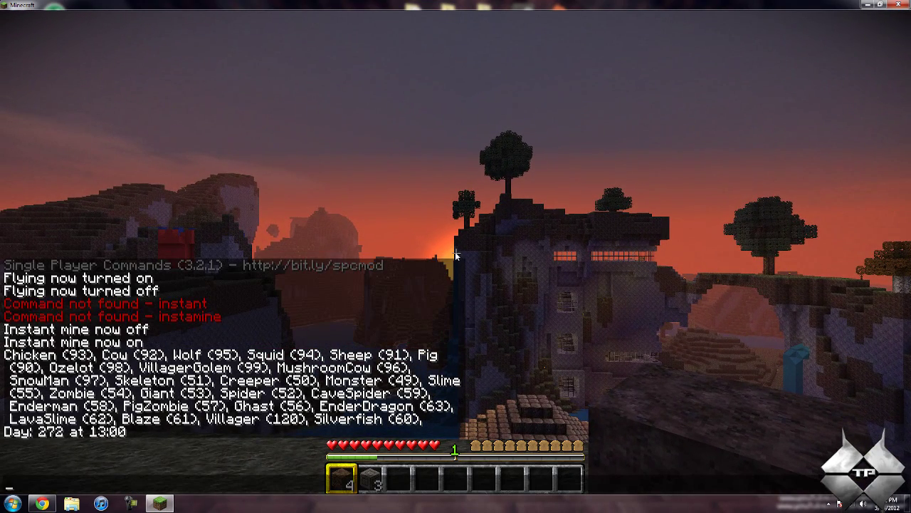
{"action": "type", "text": "time day"}
{"action": "key", "text": "Return"}
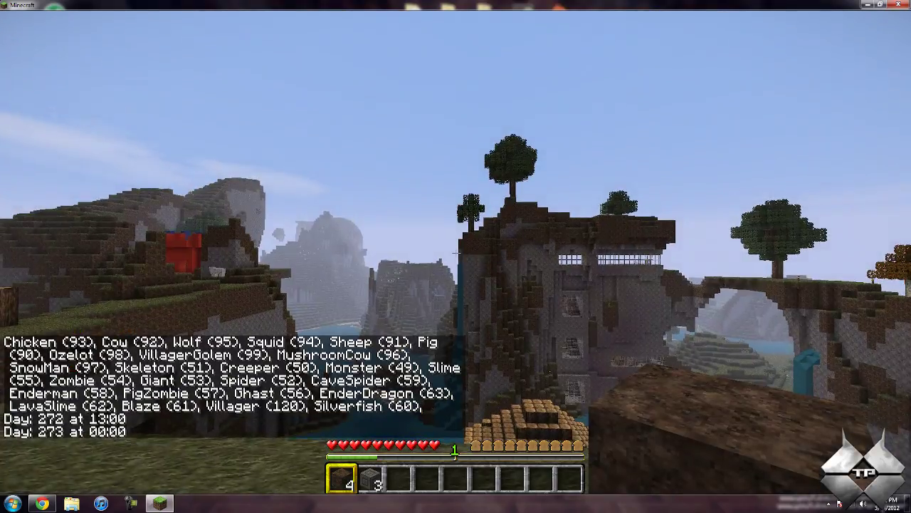
Switch the camera to third-person view, walk across the grass field, and turn the view to face the character's front
{"action": "key", "text": "F5"}
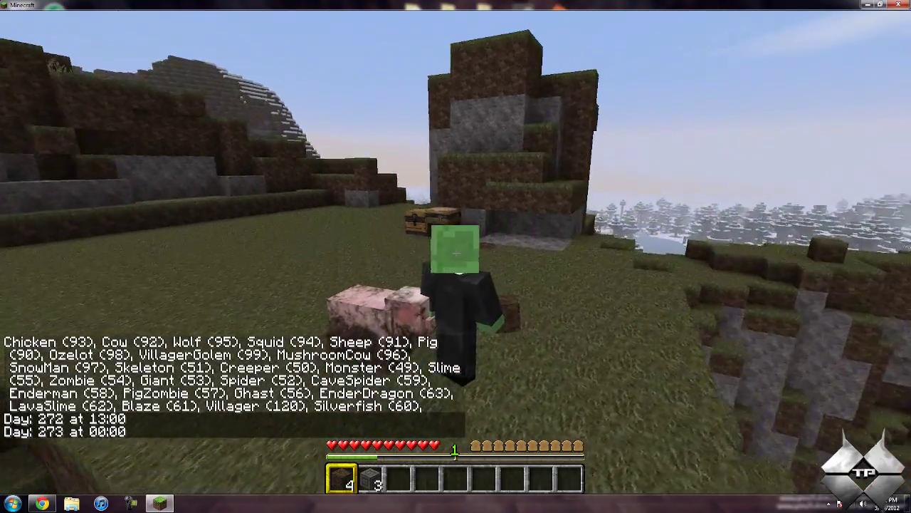
{"action": "key", "text": "w"}
{"action": "key", "text": "w"}
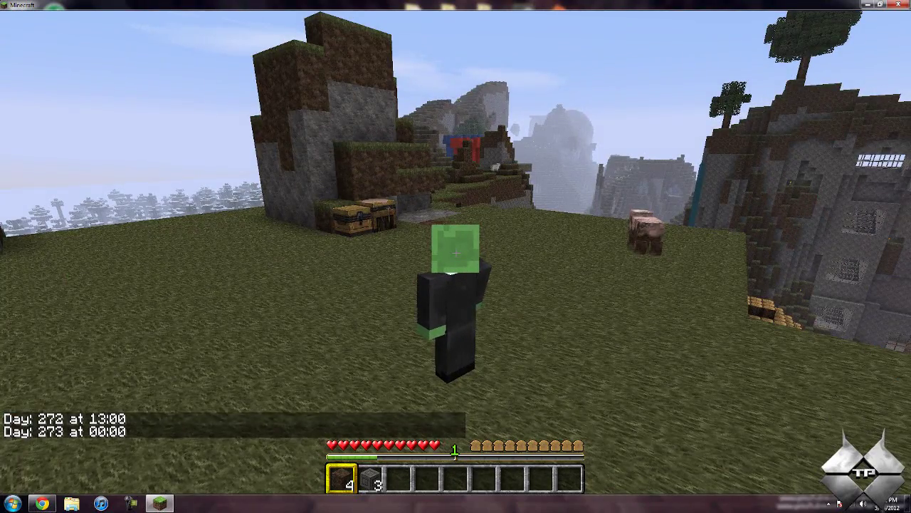
{"action": "key", "text": "F5"}
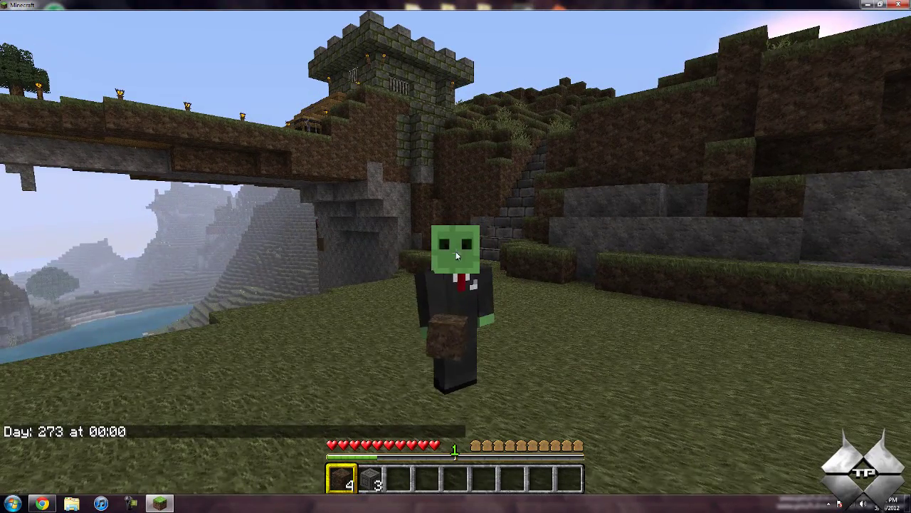
Change the character's skin with the chat command "skin ipodmail" and walk around the field to show it
{"action": "key", "text": "t"}
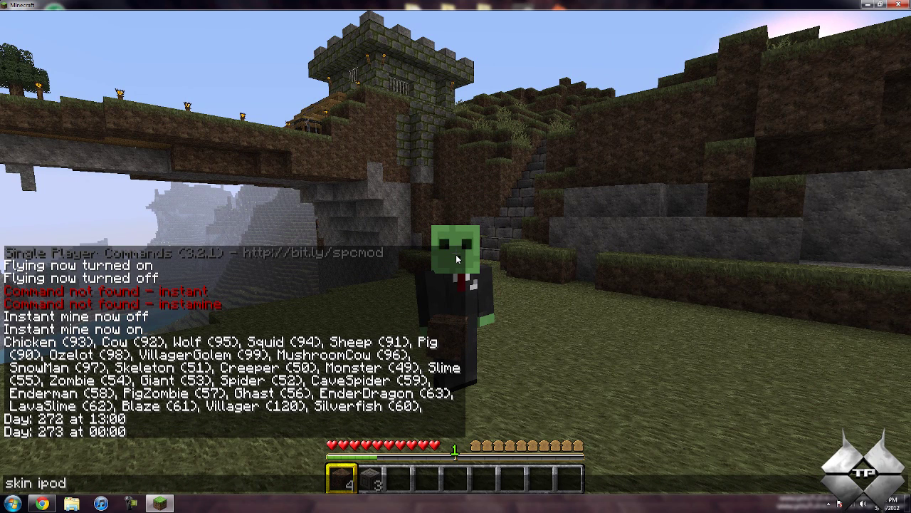
{"action": "type", "text": "skin ipodmail"}
{"action": "key", "text": "Return"}
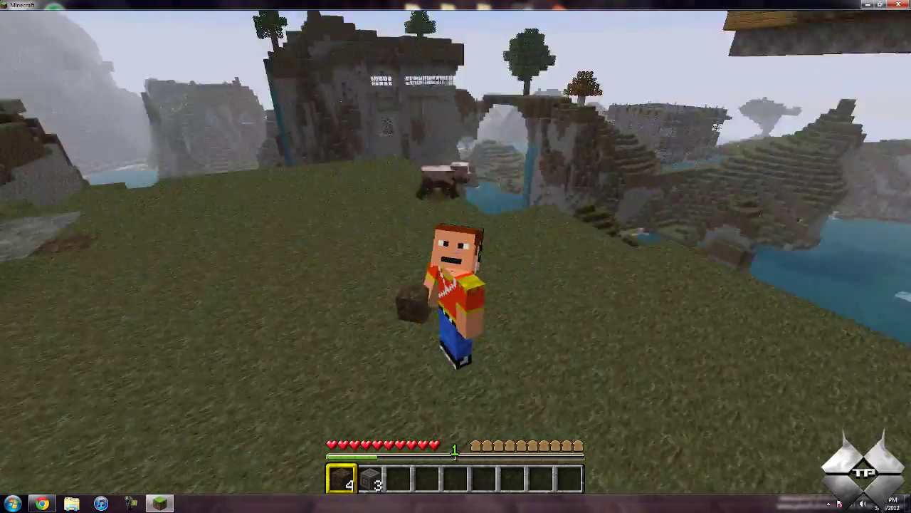
{"action": "key", "text": "w"}
{"action": "key", "text": "w"}
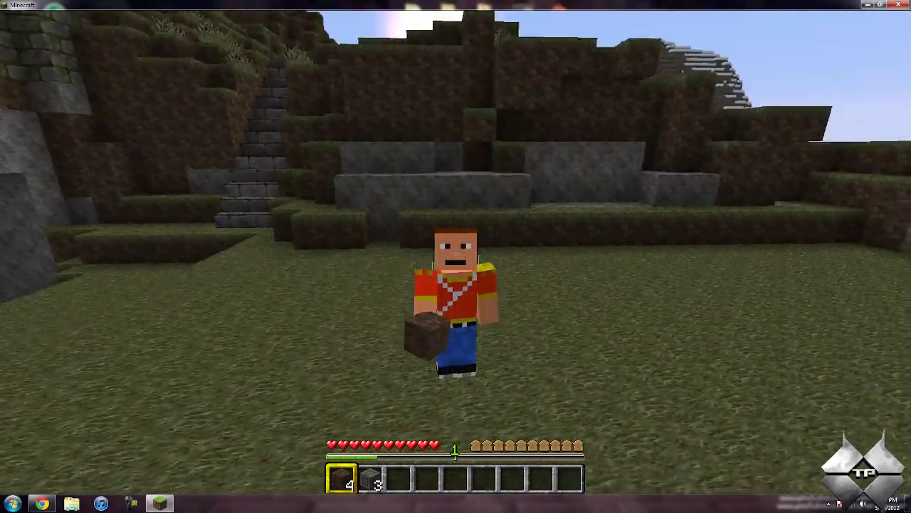
{"action": "key", "text": "w"}
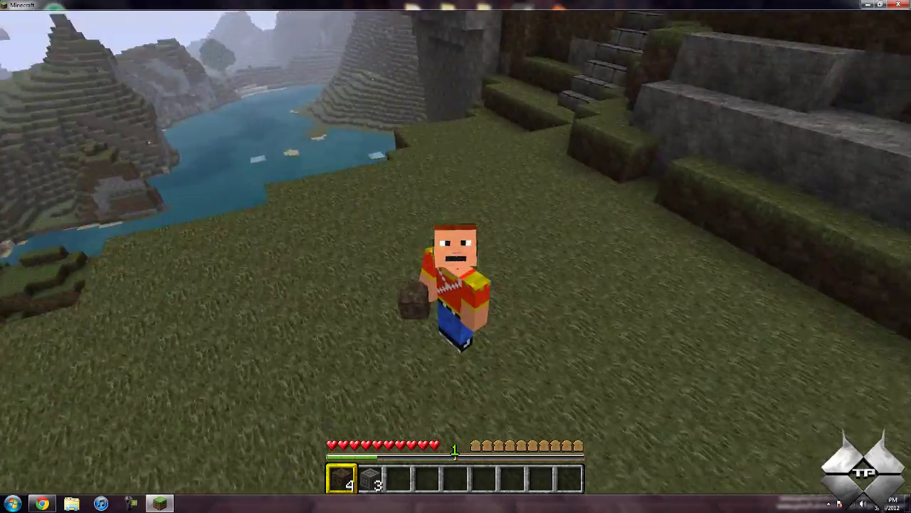
{"action": "key", "text": "w"}
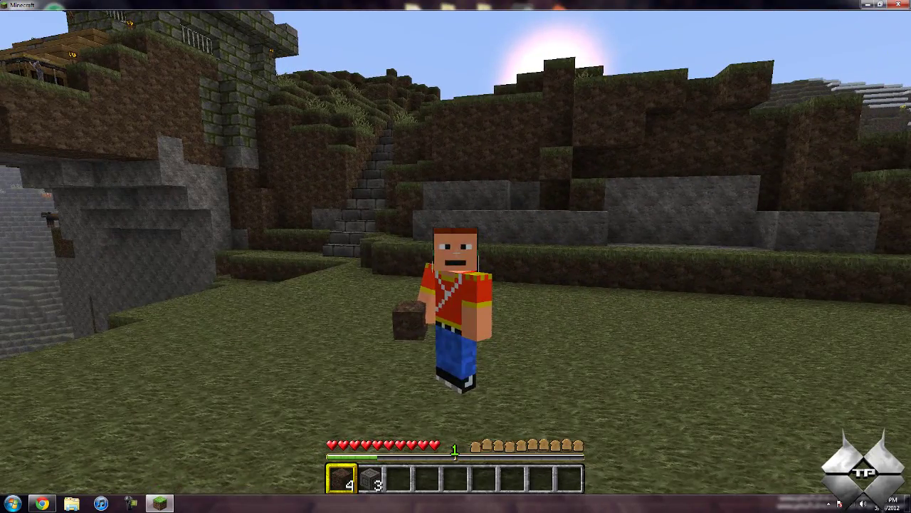
Restore the character's original skin with the chat command "skin reset" and return to first-person view
{"action": "key", "text": "t"}
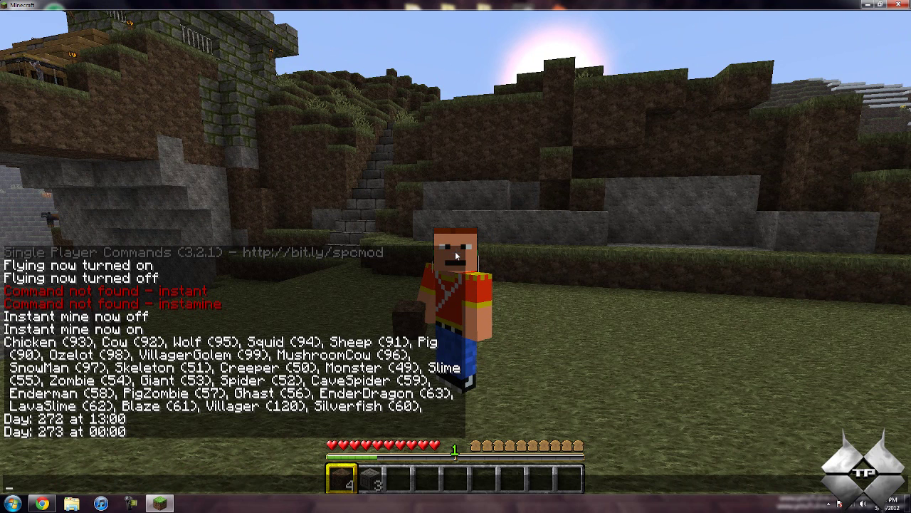
{"action": "type", "text": "skin resa"}
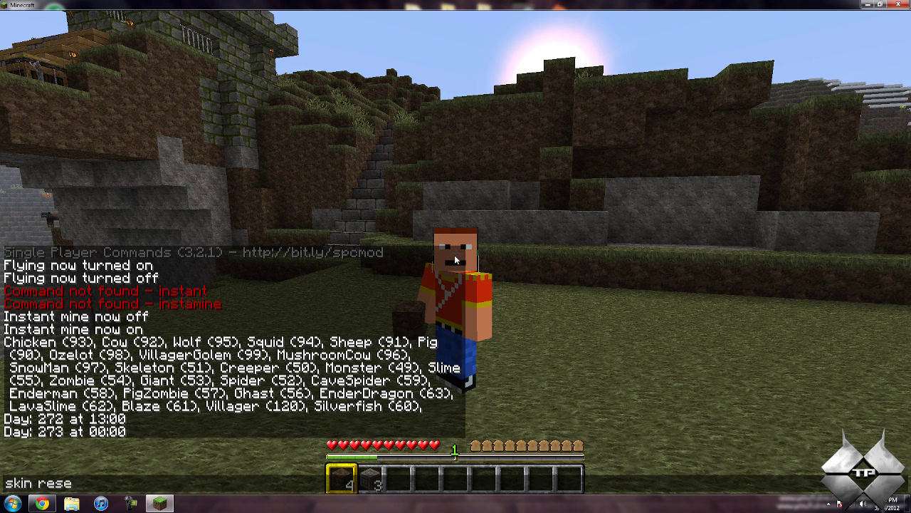
{"action": "key", "text": "Return"}
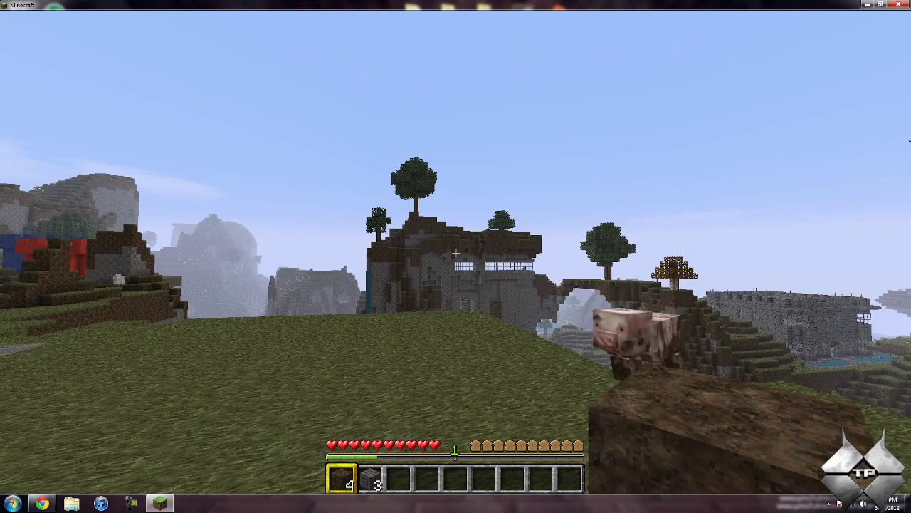
Leave the world for the title screen and quit Minecraft
{"action": "key", "text": "Escape"}
{"action": "left_click", "coordinate": [467, 294]}
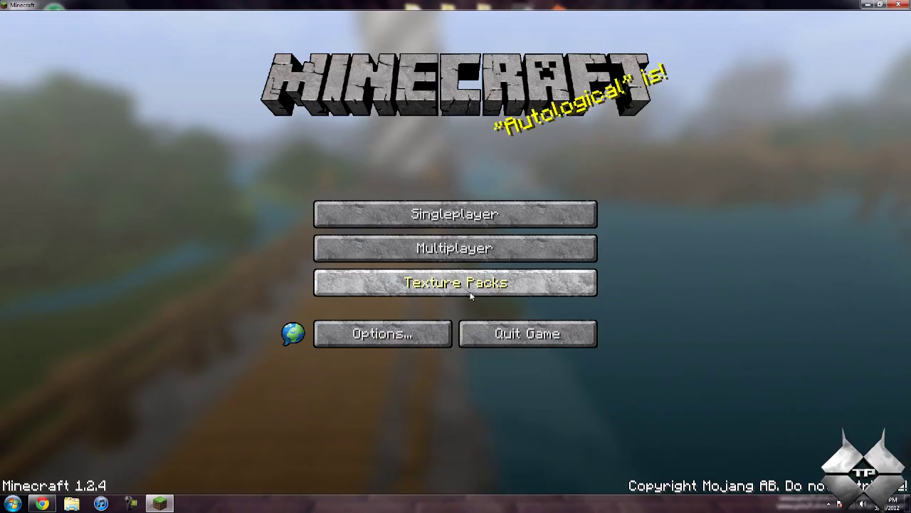
{"action": "left_click", "coordinate": [502, 333]}
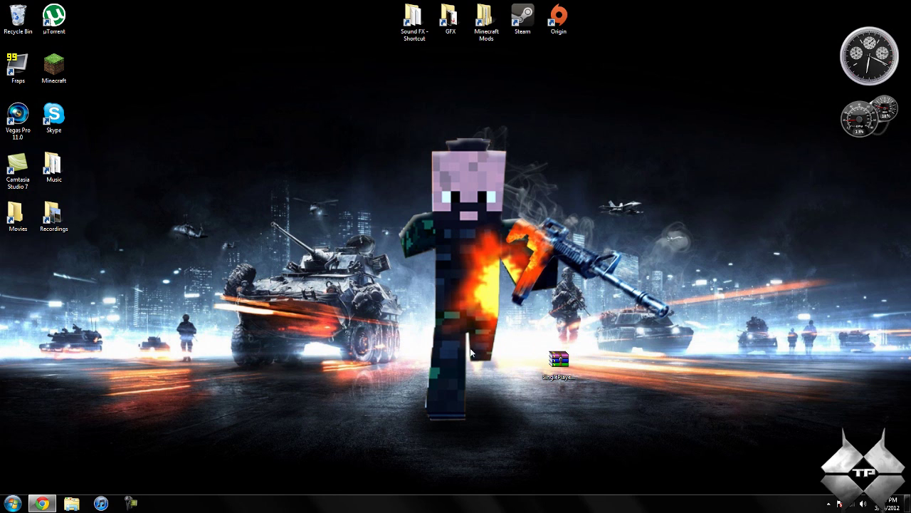
Switch to Chrome and look through the Single Player Commands forum thread for the manual installation download links
{"action": "left_click", "coordinate": [41, 503]}
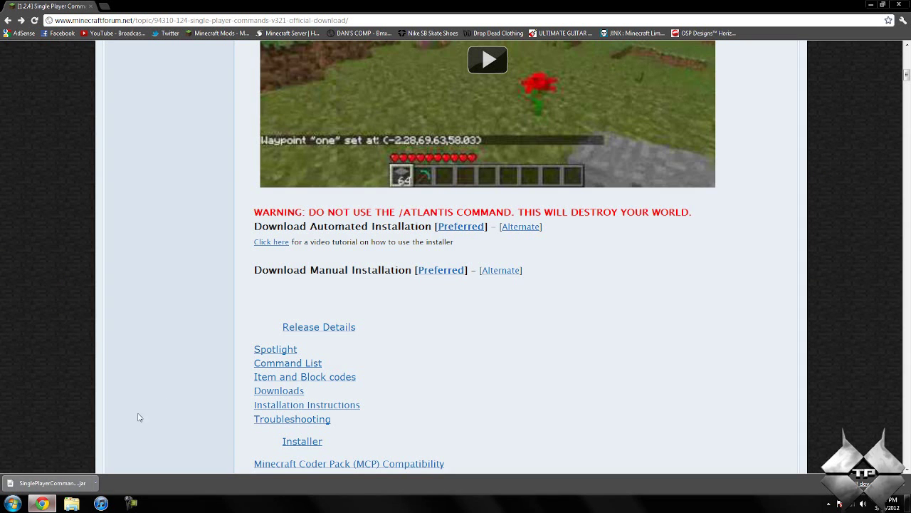
{"action": "scroll", "coordinate": [220, 354], "scroll_direction": "up", "scroll_amount": 7}
{"action": "scroll", "coordinate": [223, 349], "scroll_direction": "up", "scroll_amount": 2}
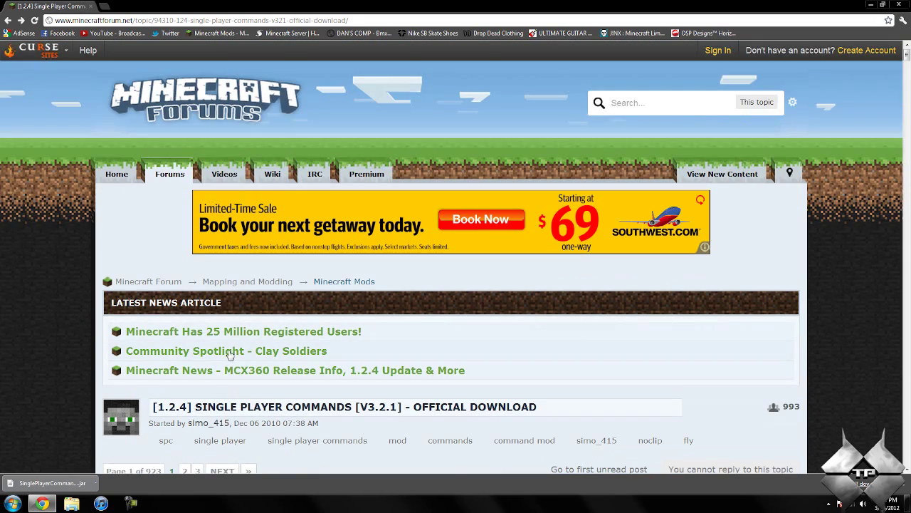
{"action": "scroll", "coordinate": [228, 351], "scroll_direction": "down", "scroll_amount": 8}
{"action": "scroll", "coordinate": [235, 354], "scroll_direction": "down", "scroll_amount": 2}
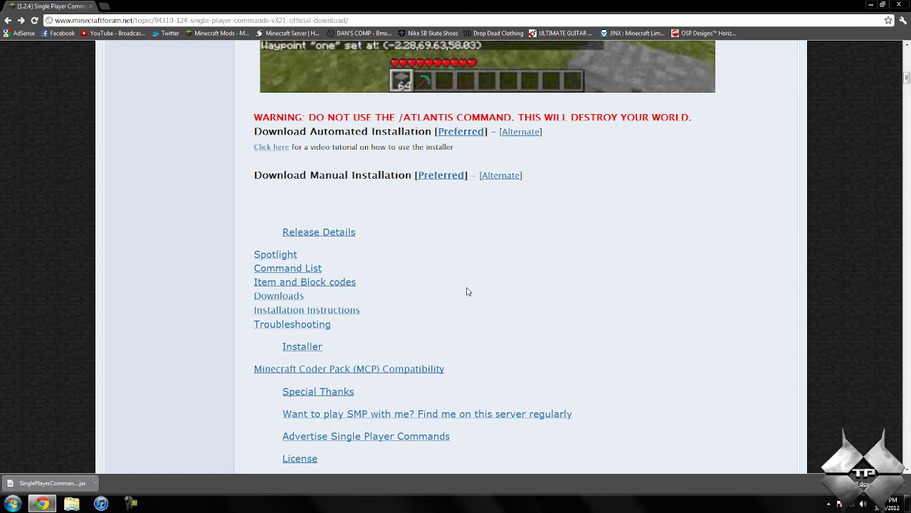
{"action": "scroll", "coordinate": [467, 293], "scroll_direction": "up", "scroll_amount": 2}
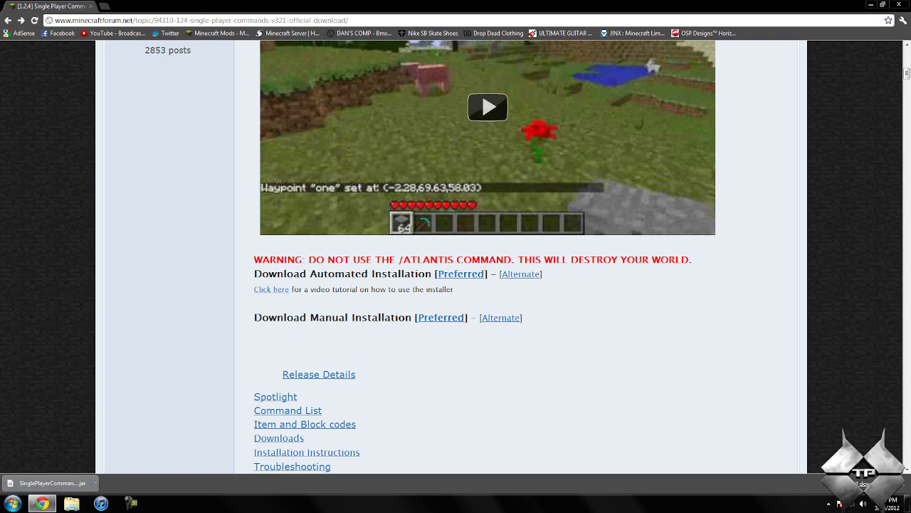
Preview the preferred manual installation download link, return to the forum thread and close the browser
{"action": "left_click", "coordinate": [440, 320]}
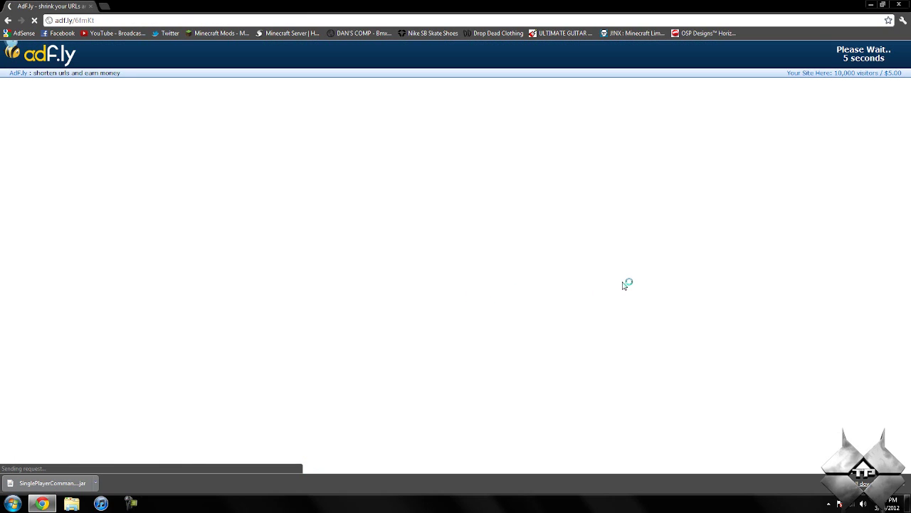
{"action": "left_click", "coordinate": [904, 483]}
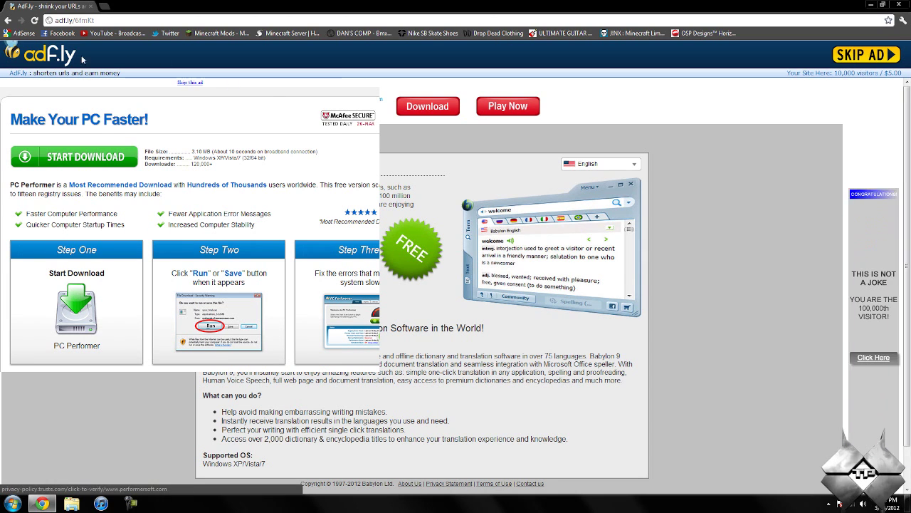
{"action": "left_click", "coordinate": [6, 21]}
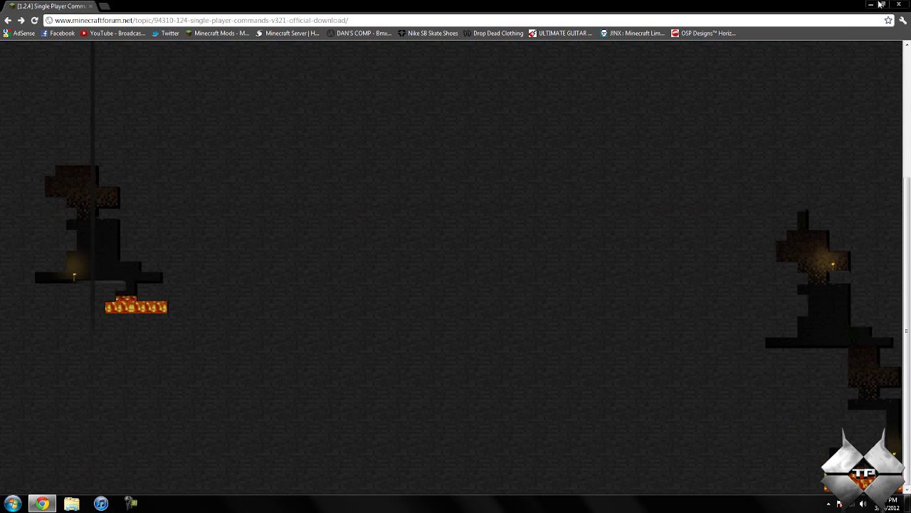
{"action": "left_click", "coordinate": [898, 4]}
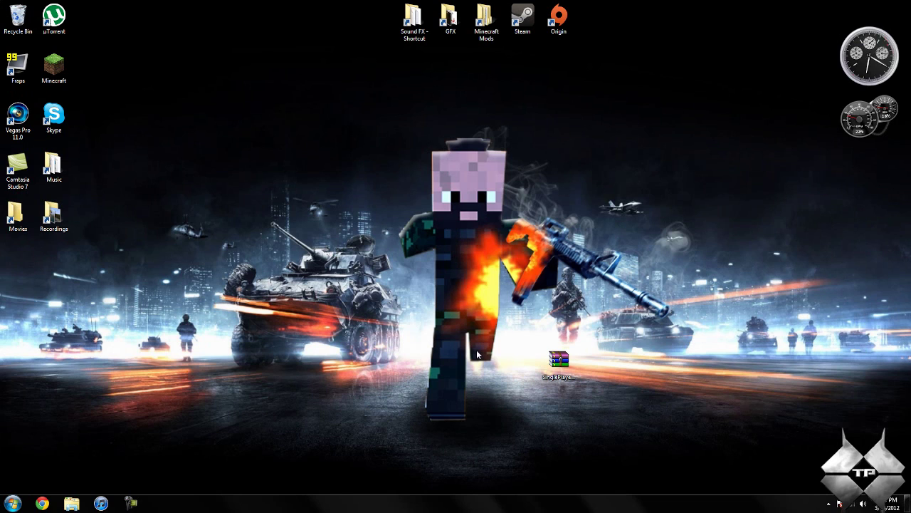
Find the Roaming folder by searching for %appdata% in Windows, and open its .minecraft\bin folder
{"action": "left_click", "coordinate": [13, 503]}
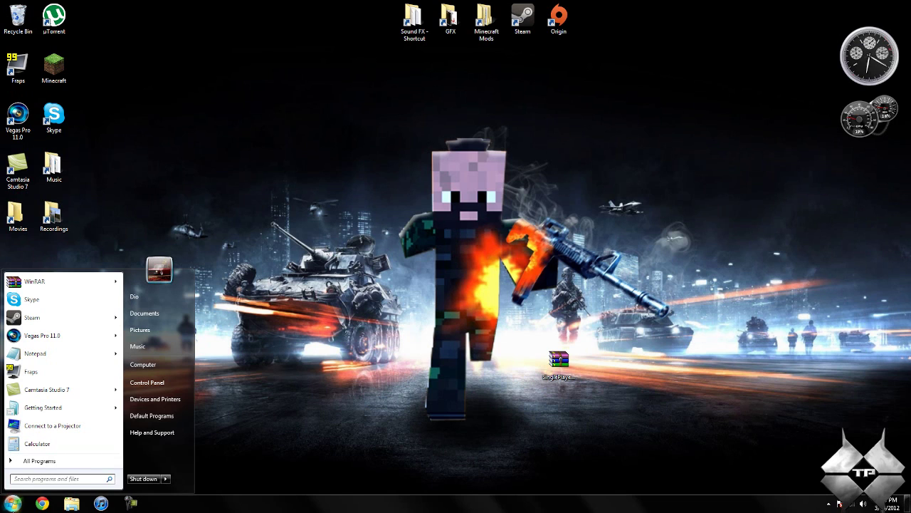
{"action": "type", "text": "%appdata%"}
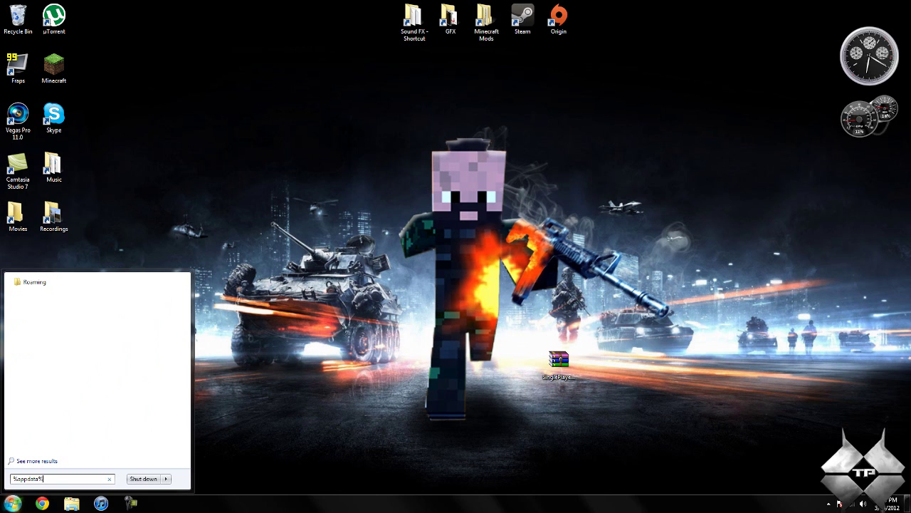
{"action": "left_click_drag", "start_coordinate": [44, 479], "coordinate": [12, 481]}
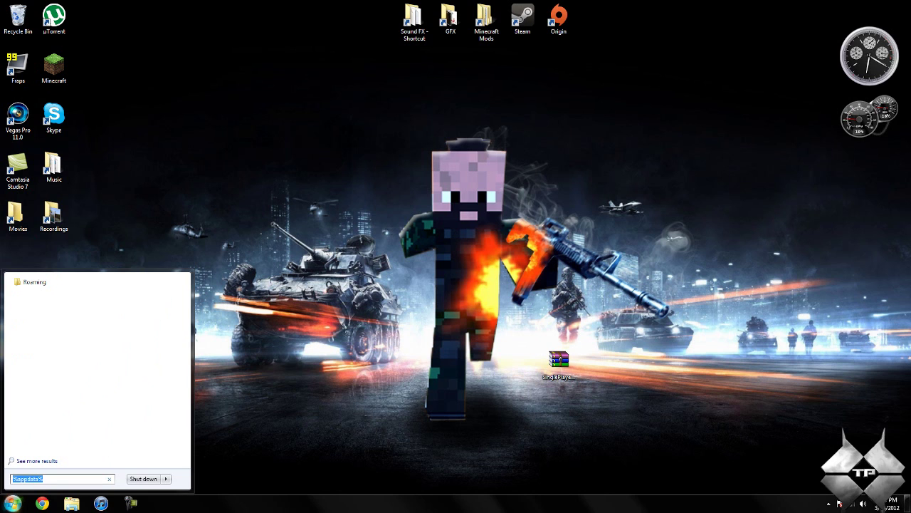
{"action": "left_click", "coordinate": [40, 282]}
{"action": "double_click", "coordinate": [312, 247]}
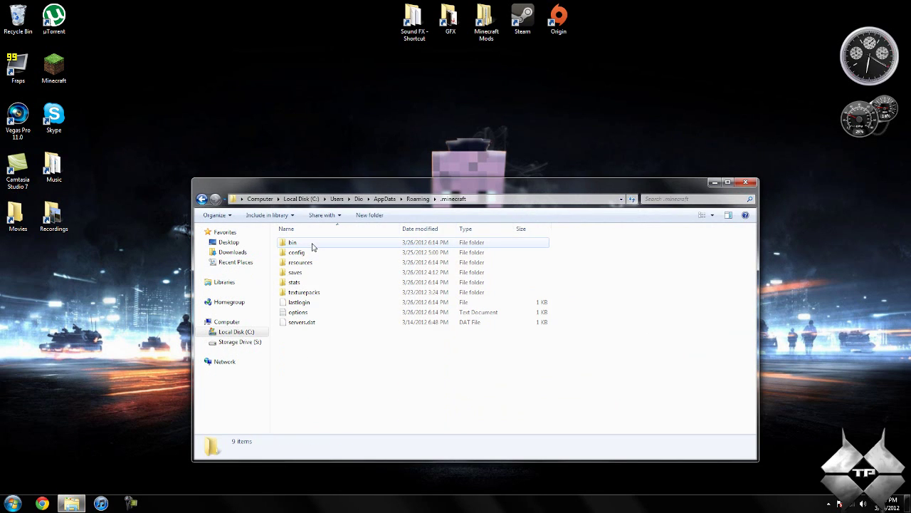
{"action": "double_click", "coordinate": [312, 247]}
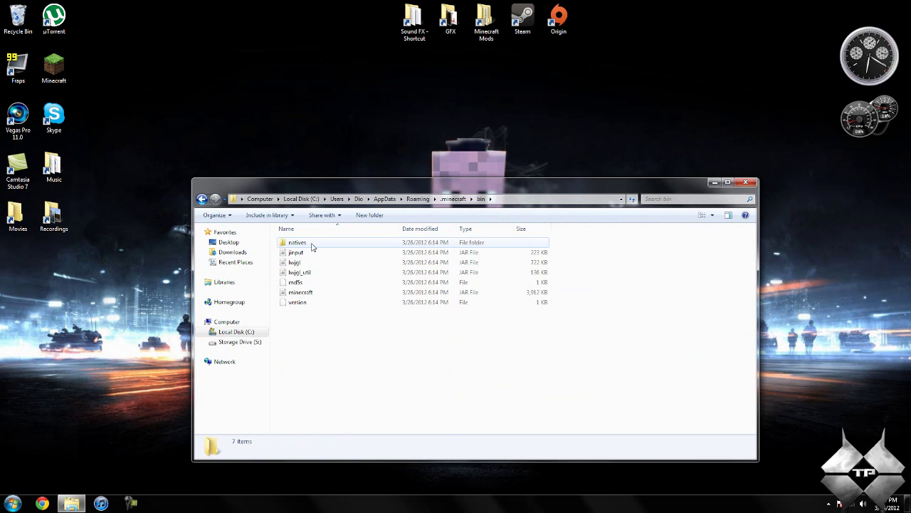
Open the minecraft JAR in the bin folder with WinRAR archiver and dock its window to one half of the screen
{"action": "left_click", "coordinate": [309, 293]}
{"action": "right_click", "coordinate": [309, 296]}
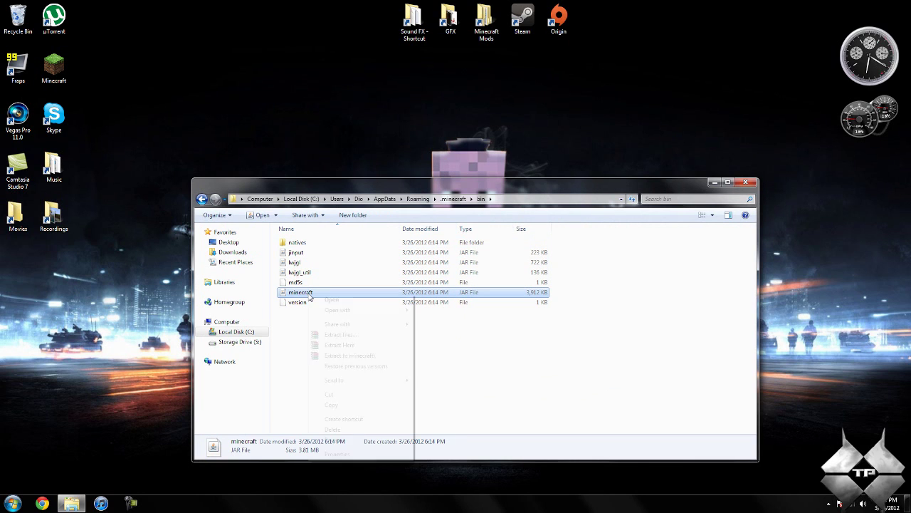
{"action": "mouse_move", "coordinate": [381, 316]}
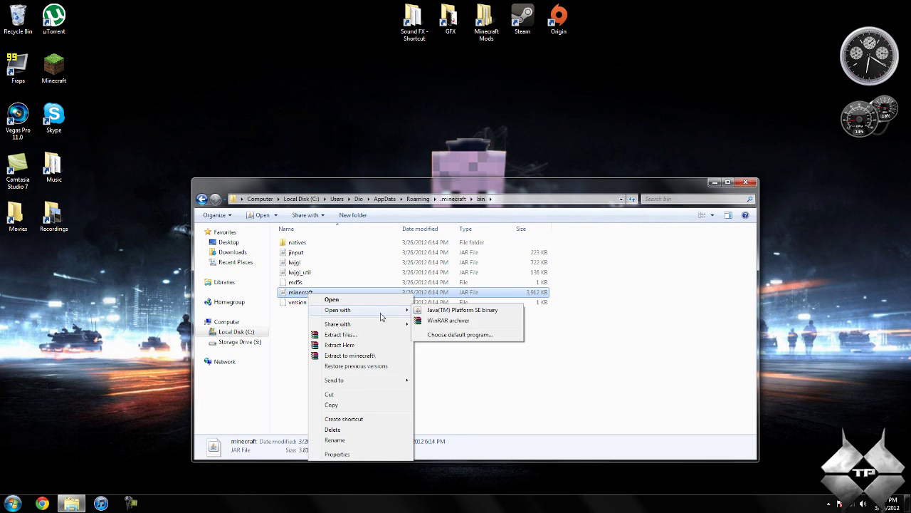
{"action": "left_click", "coordinate": [436, 321]}
{"action": "key", "text": "super+Left"}
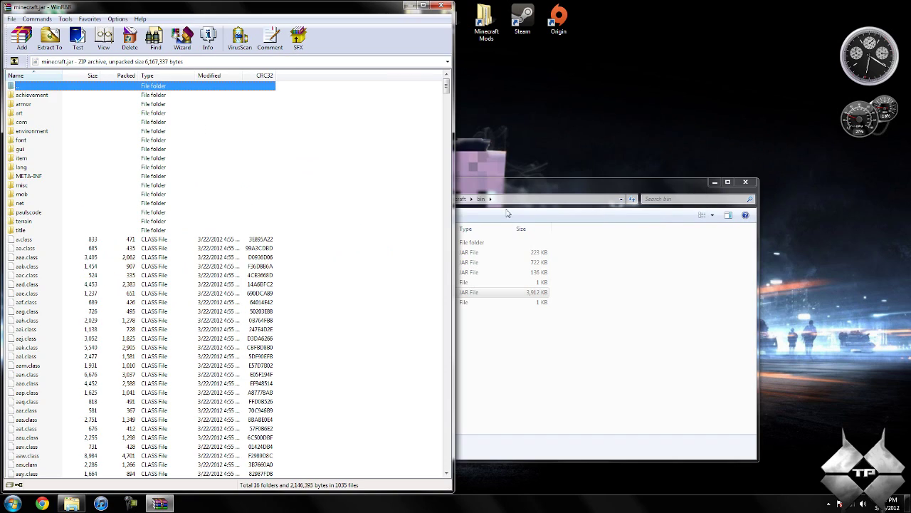
Minimize the bin folder window, open the SinglePlayerCommands zip on the desktop and dock it beside the minecraft.jar archive
{"action": "left_click", "coordinate": [531, 182]}
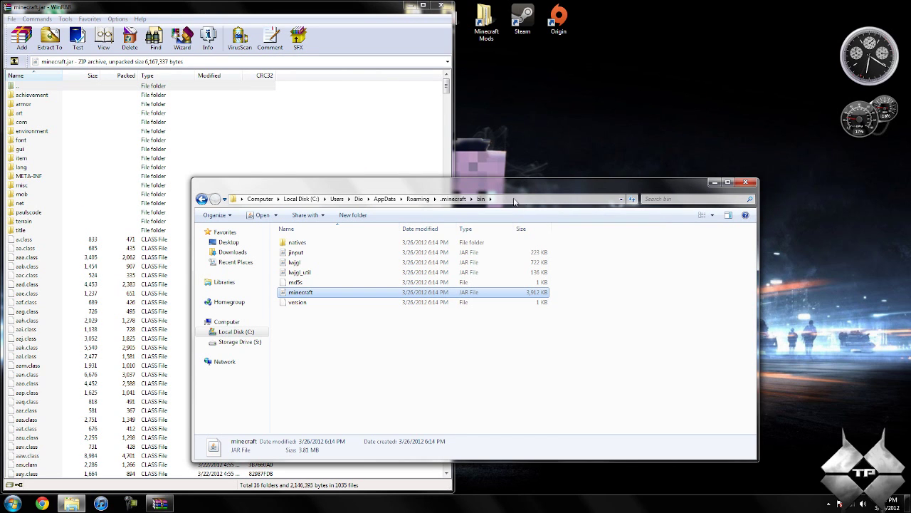
{"action": "left_click", "coordinate": [714, 184]}
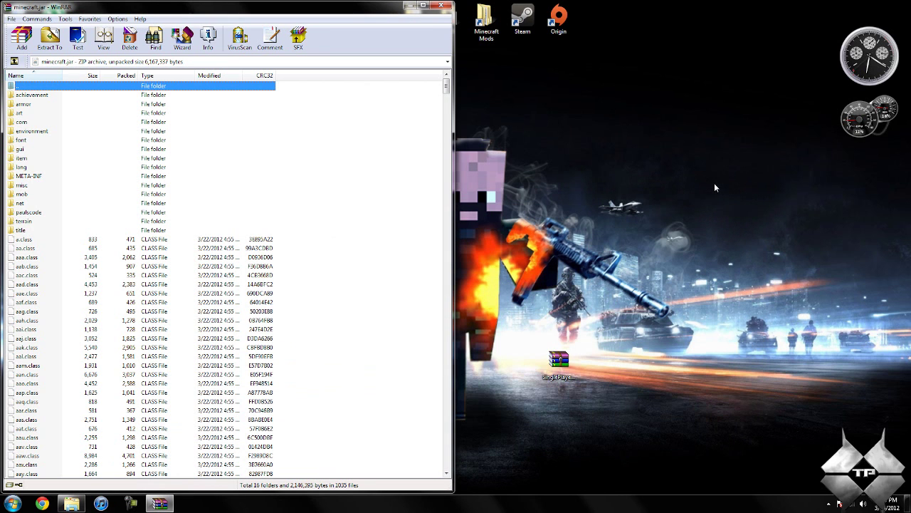
{"action": "double_click", "coordinate": [560, 362]}
{"action": "left_click_drag", "start_coordinate": [521, 116], "coordinate": [909, 152]}
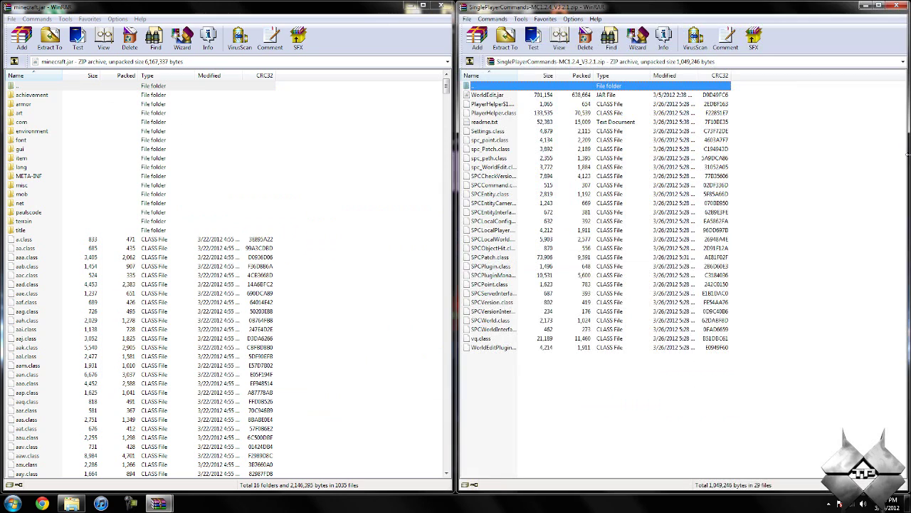
Add the mod's class files from Settings.class through the WorldEditPlugin class to minecraft.jar, leaving out WorldEdit.jar and readme.txt
{"action": "left_click", "coordinate": [495, 96]}
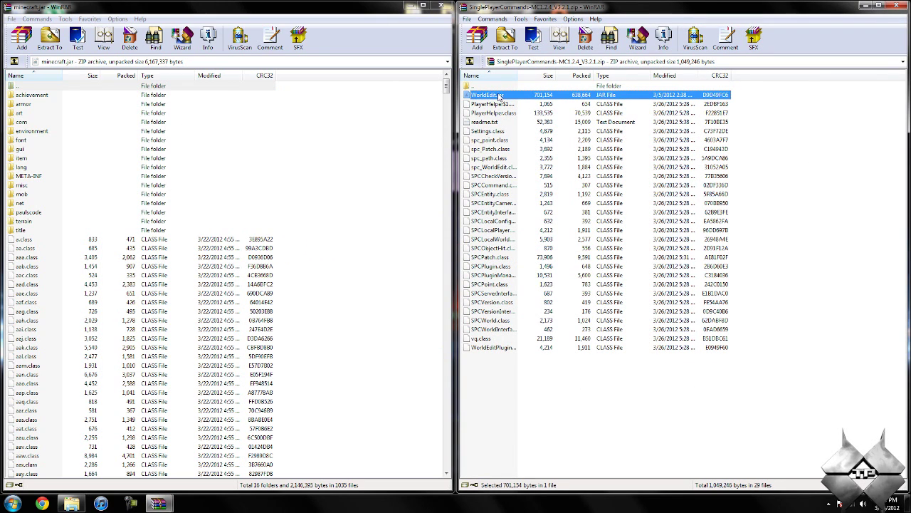
{"action": "left_click", "coordinate": [498, 123]}
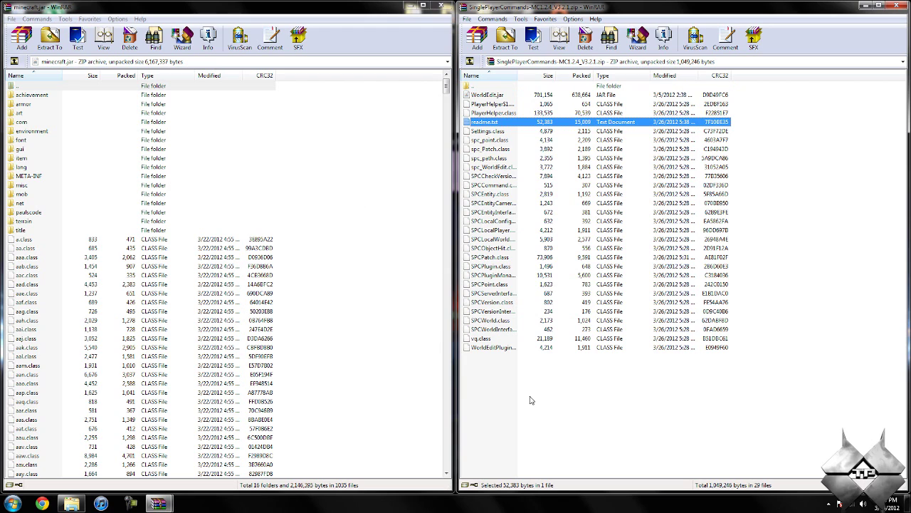
{"action": "mouse_move", "coordinate": [535, 391]}
{"action": "left_mouse_down"}
{"action": "mouse_move", "coordinate": [492, 134]}
{"action": "mouse_move", "coordinate": [525, 229]}
{"action": "mouse_move", "coordinate": [349, 178]}
{"action": "mouse_move", "coordinate": [312, 336]}
{"action": "left_mouse_up"}
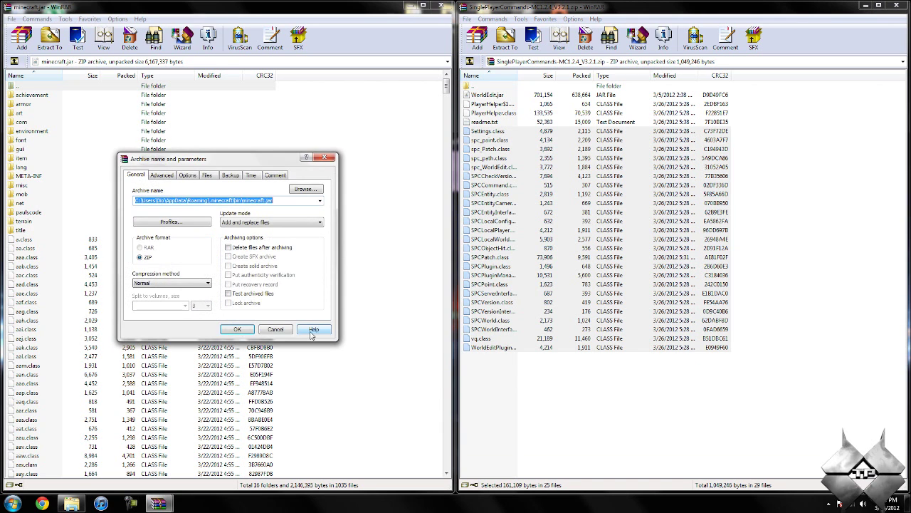
{"action": "left_click", "coordinate": [240, 328]}
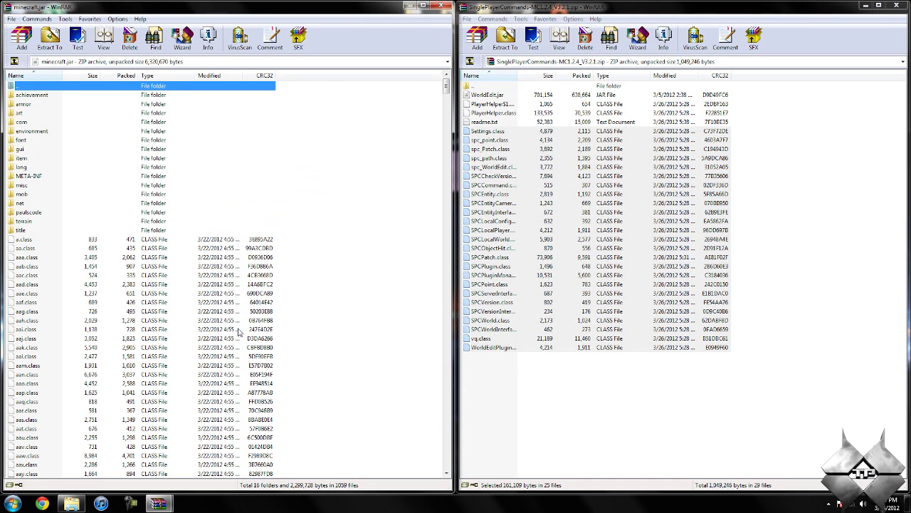
Add the two PlayerHelper class files from the mod zip to minecraft.jar with the default archive settings
{"action": "left_click", "coordinate": [485, 114]}
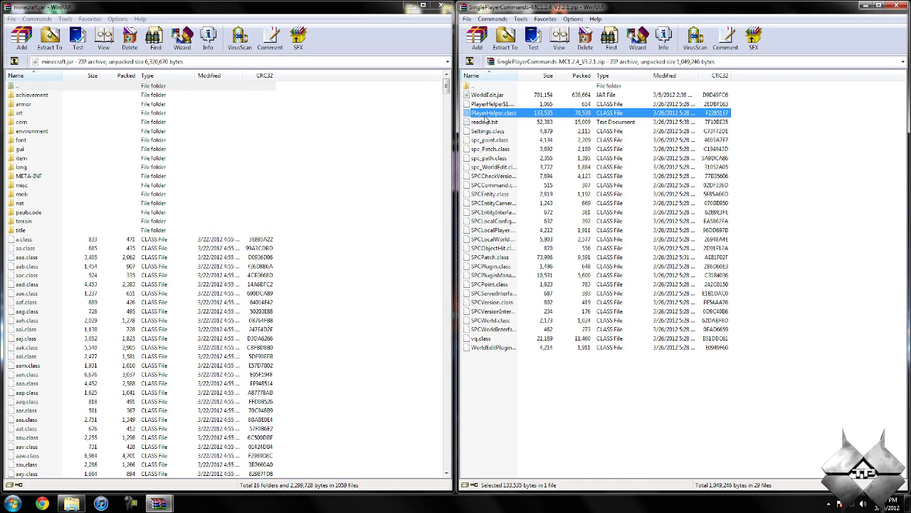
{"action": "left_click", "coordinate": [489, 104], "text": "ctrl"}
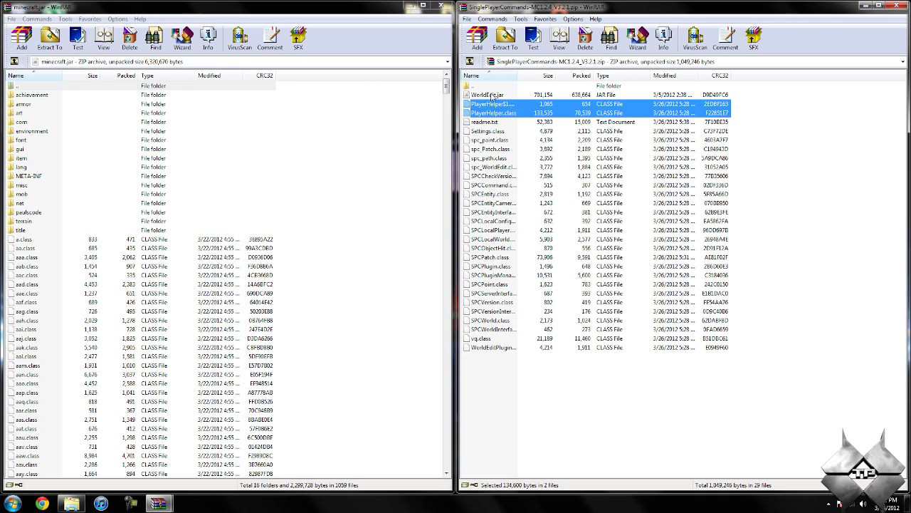
{"action": "left_click_drag", "start_coordinate": [500, 109], "coordinate": [302, 339]}
{"action": "left_click", "coordinate": [249, 328]}
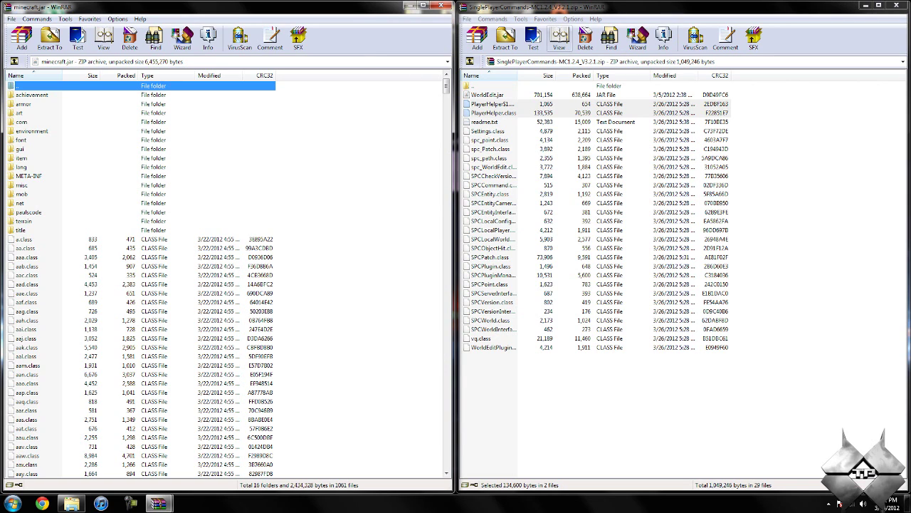
Delete the META-INF folder from minecraft.jar and close that archive
{"action": "left_click", "coordinate": [21, 178]}
{"action": "right_click", "coordinate": [21, 181]}
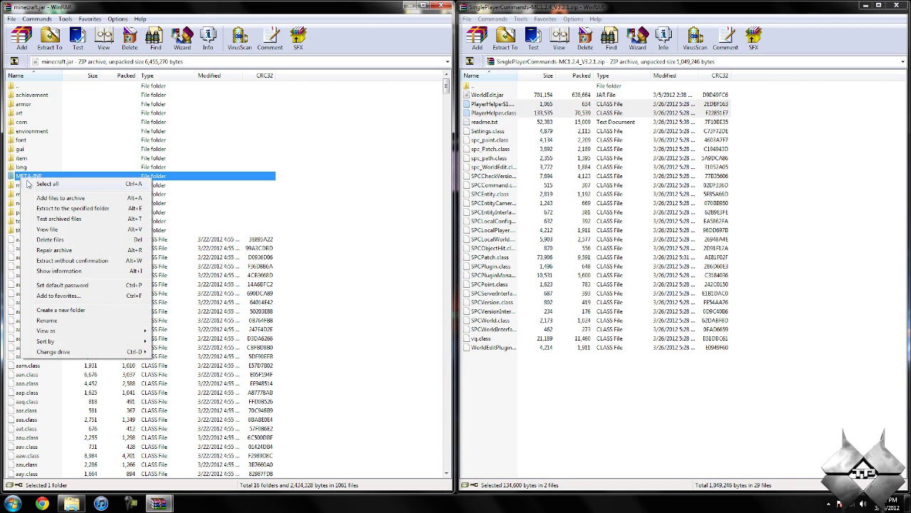
{"action": "left_click", "coordinate": [59, 239]}
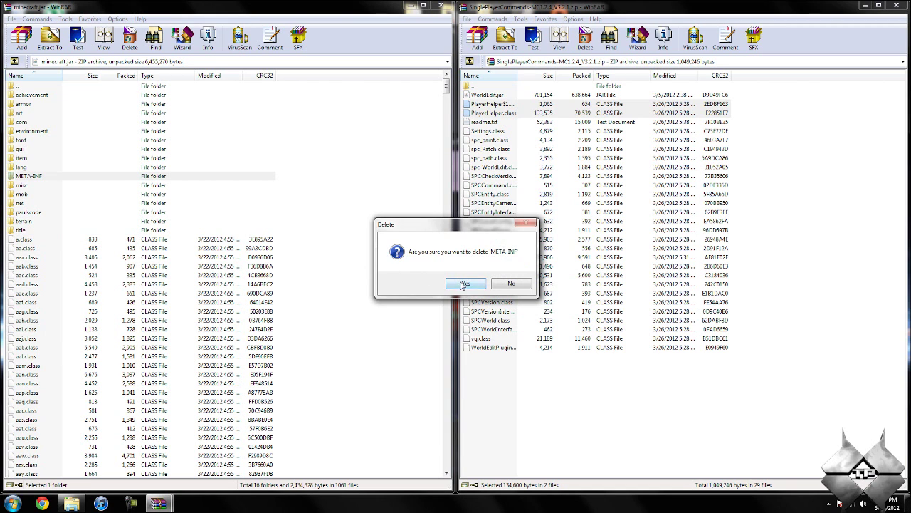
{"action": "left_click", "coordinate": [448, 283]}
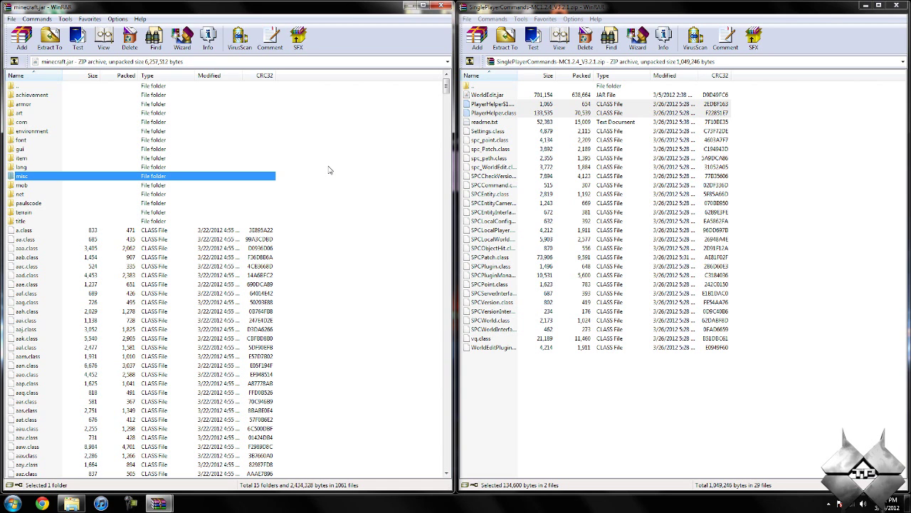
{"action": "left_click", "coordinate": [442, 6]}
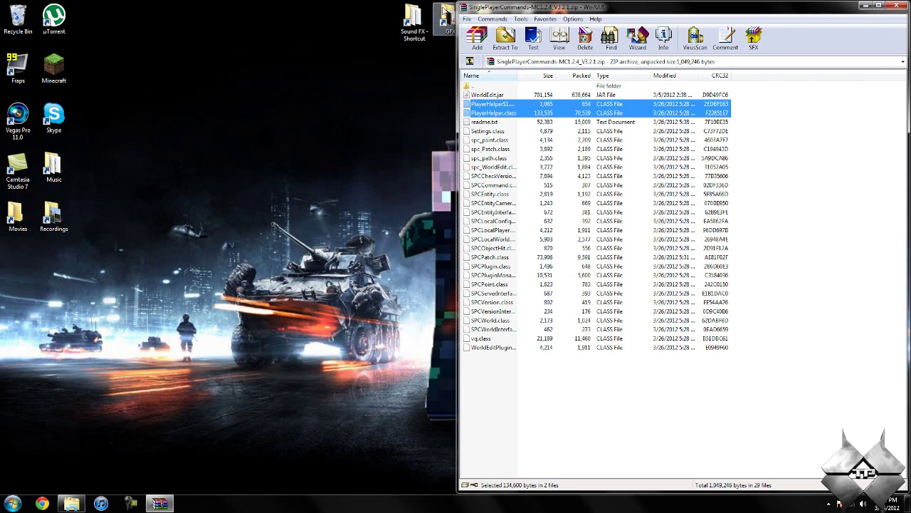
Copy WorldEdit.jar from the mod zip into the .minecraft\bin folder, then close the folder and the zip
{"action": "left_click", "coordinate": [71, 503]}
{"action": "left_click_drag", "start_coordinate": [467, 182], "coordinate": [226, 165]}
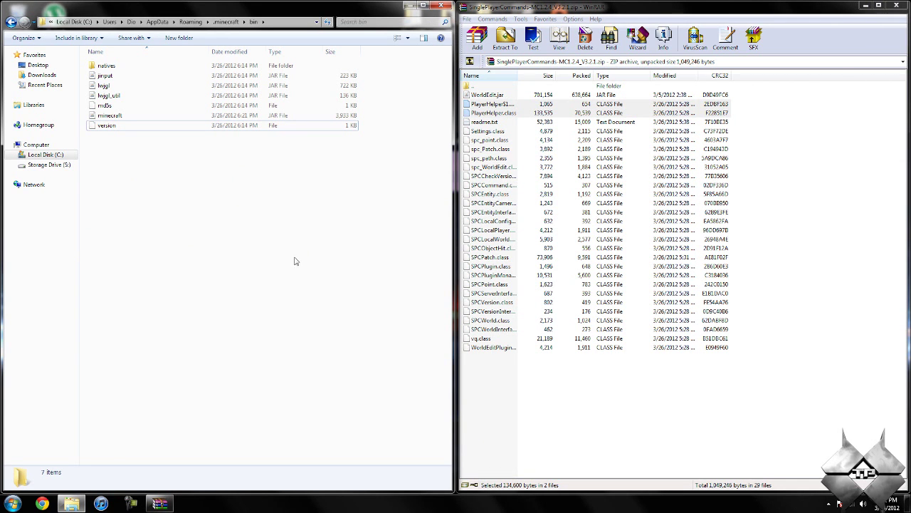
{"action": "left_click", "coordinate": [509, 96]}
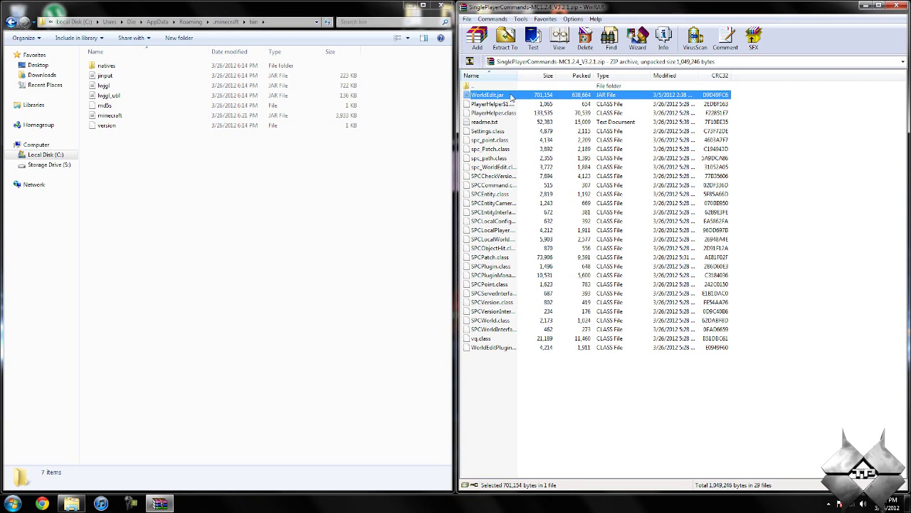
{"action": "left_click_drag", "start_coordinate": [513, 97], "coordinate": [193, 213]}
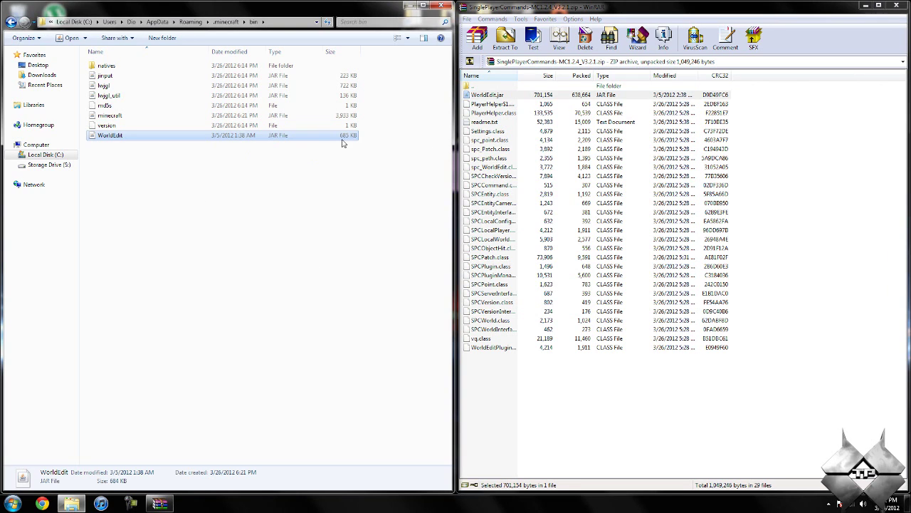
{"action": "left_click", "coordinate": [442, 7]}
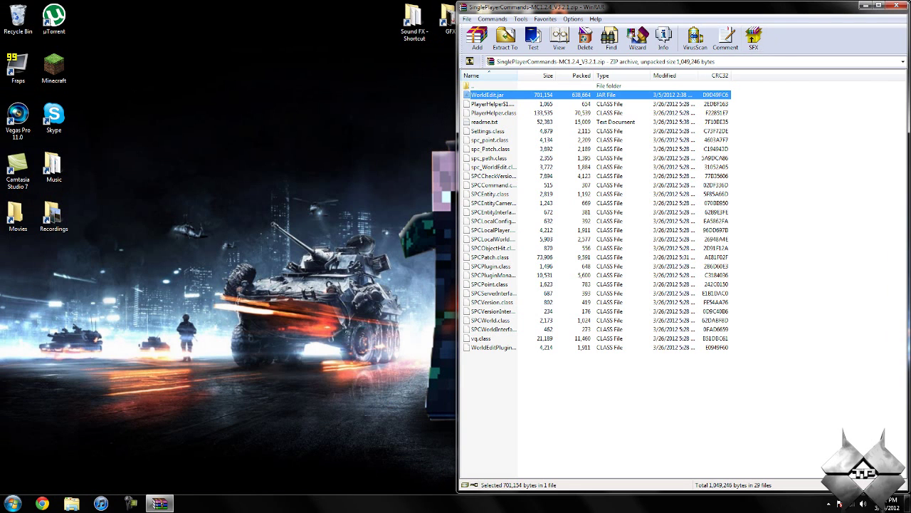
{"action": "left_click", "coordinate": [897, 6]}
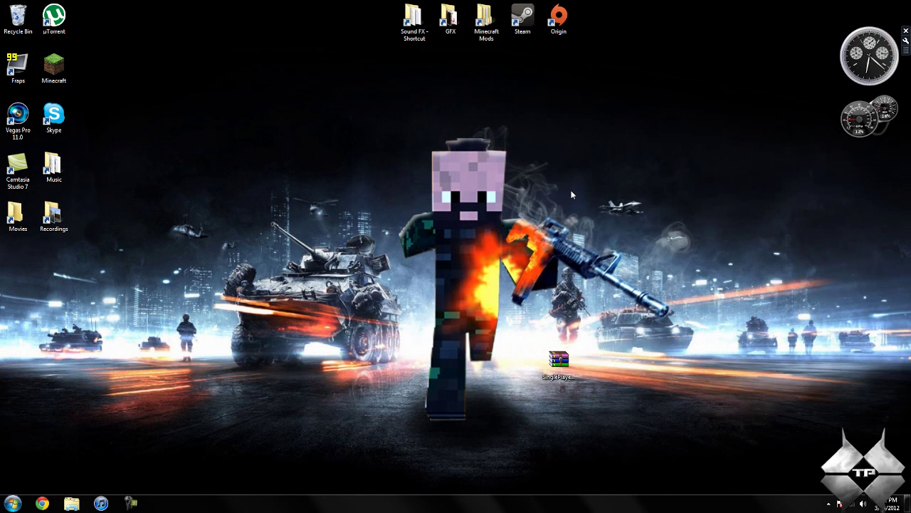